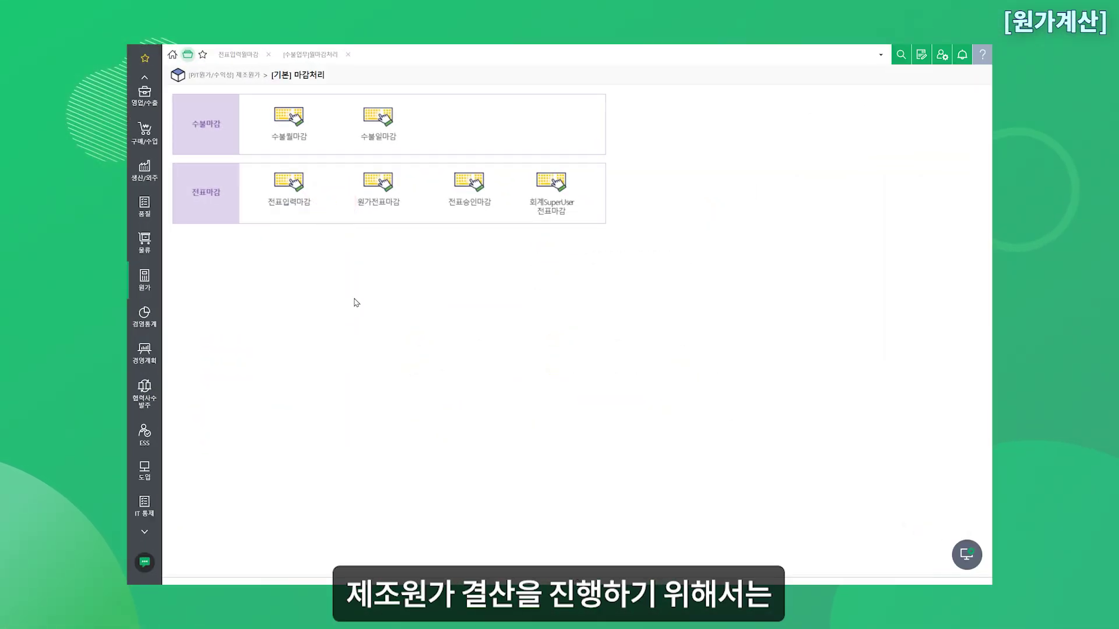
- View the monthly inventory closing screen (수불월마감), then go back to the closing menu and open 전표입력마감
click(290, 124)
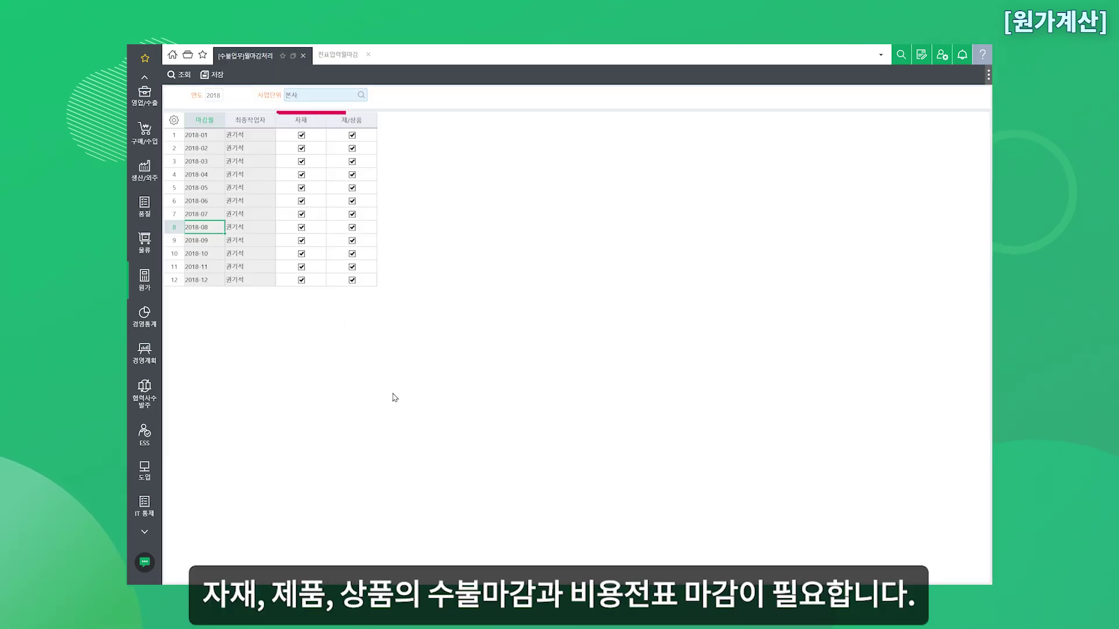
click(188, 54)
click(293, 187)
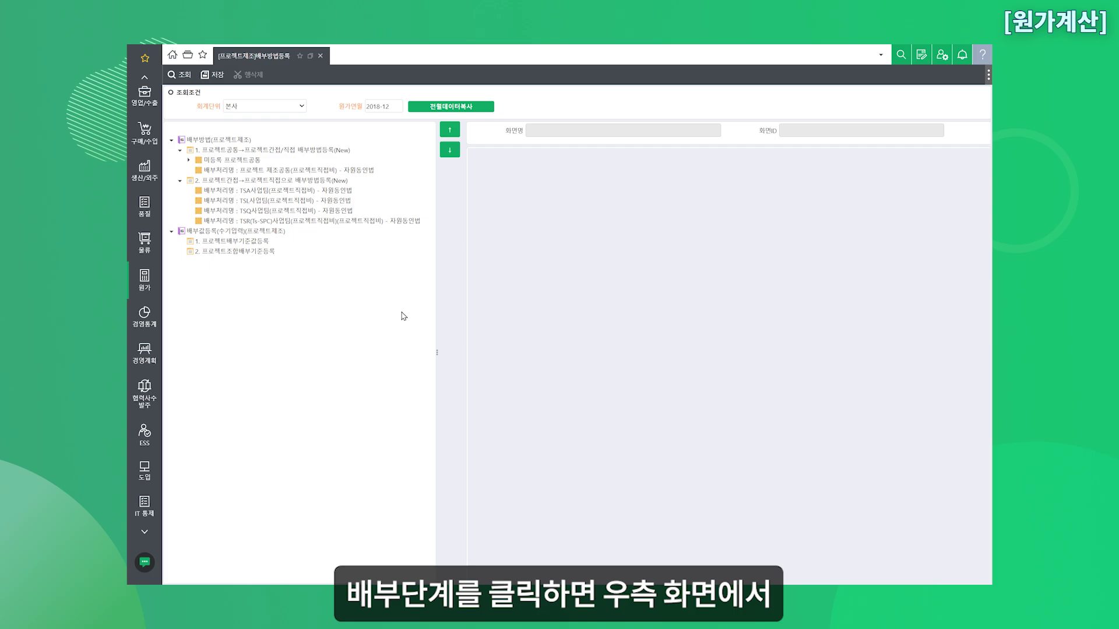
- Open stage 1, 프로젝트공통→프로젝트간접/직접 배부방법등록, and review its 배부방법 choices and the 배부기준 field for 자원동인법
click(285, 151)
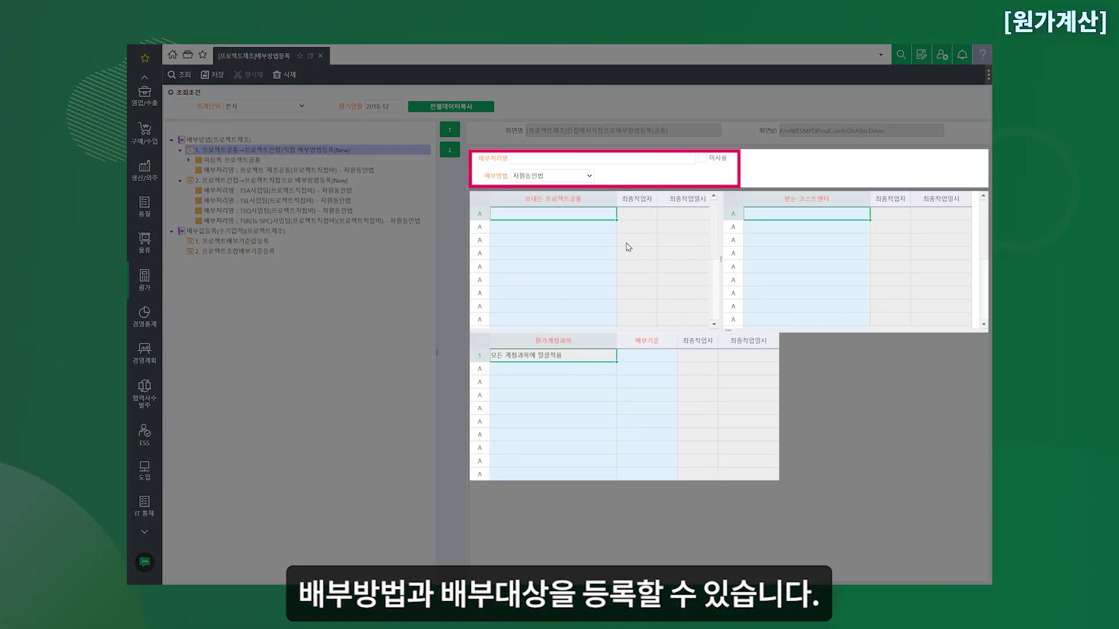
click(589, 176)
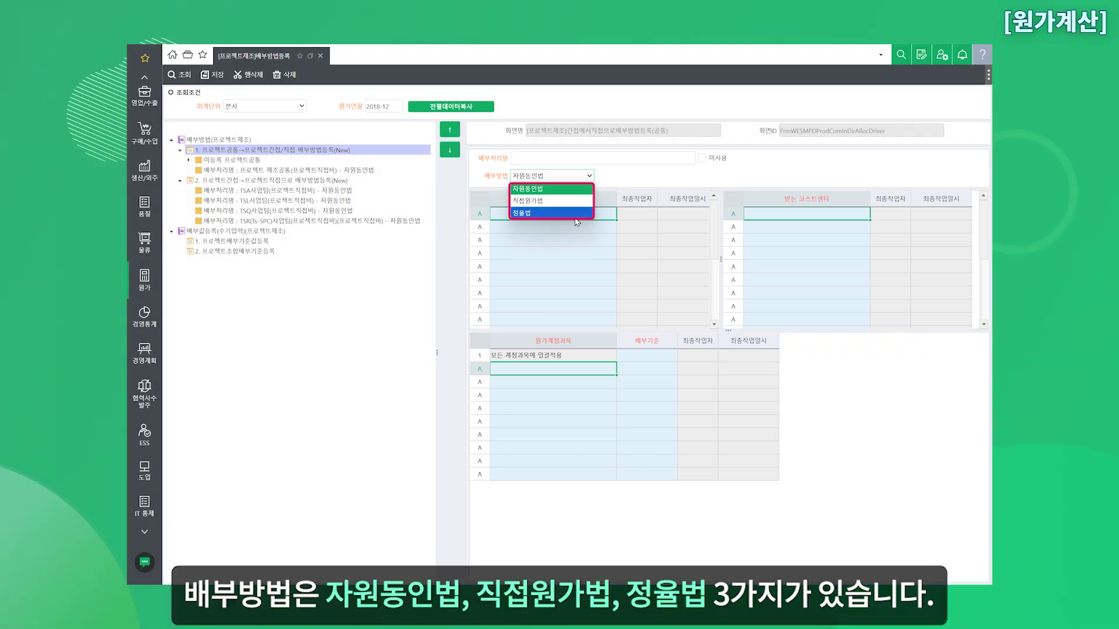
click(620, 240)
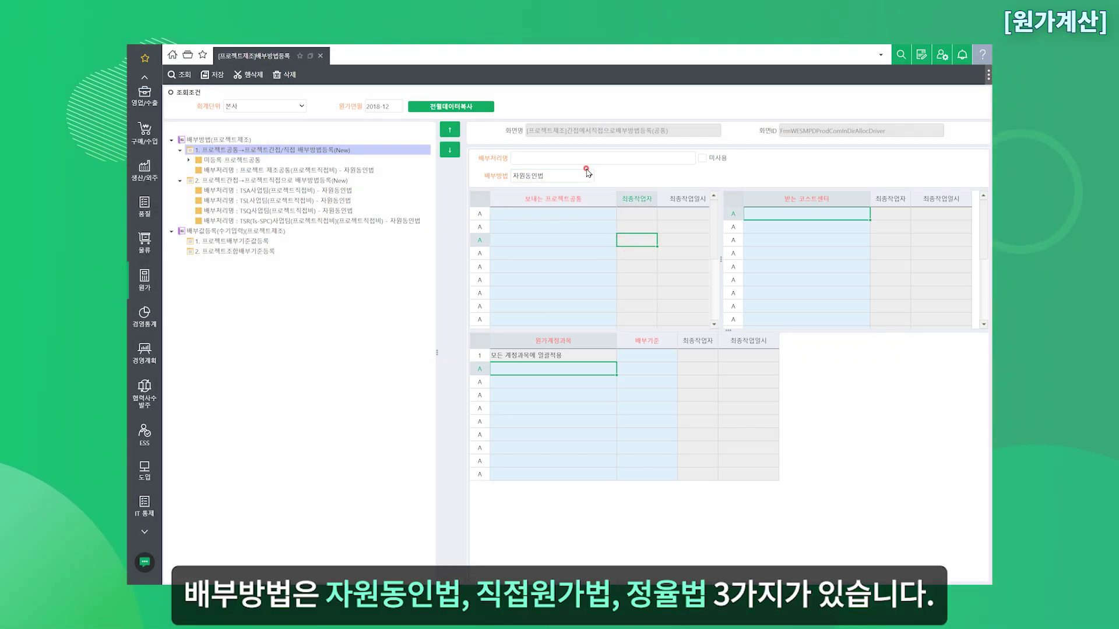
click(582, 175)
click(570, 188)
click(613, 244)
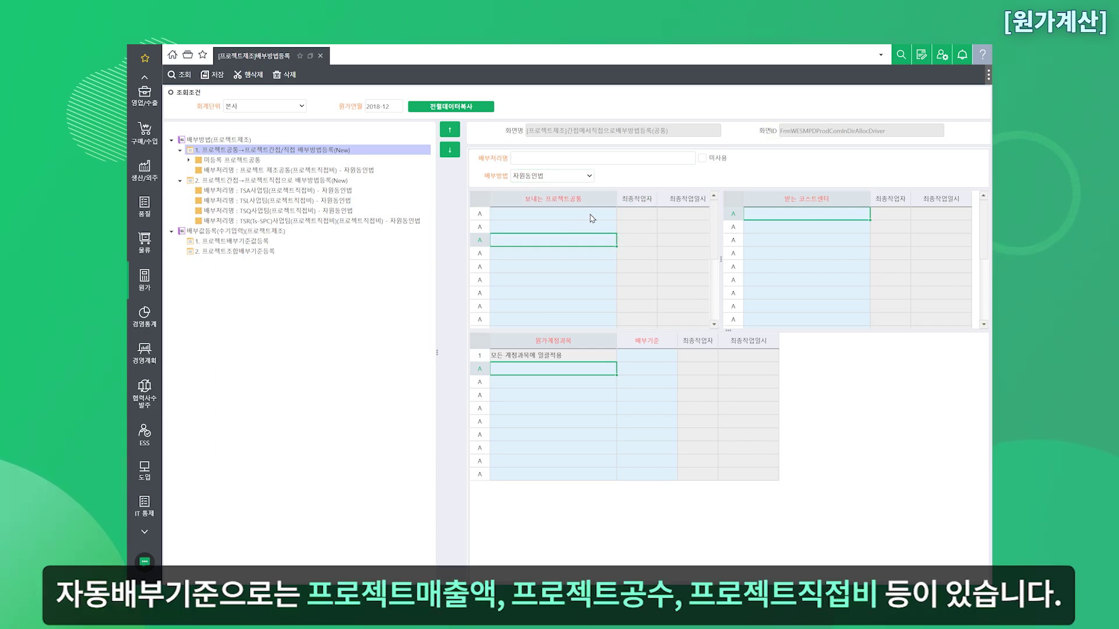
click(647, 355)
click(656, 354)
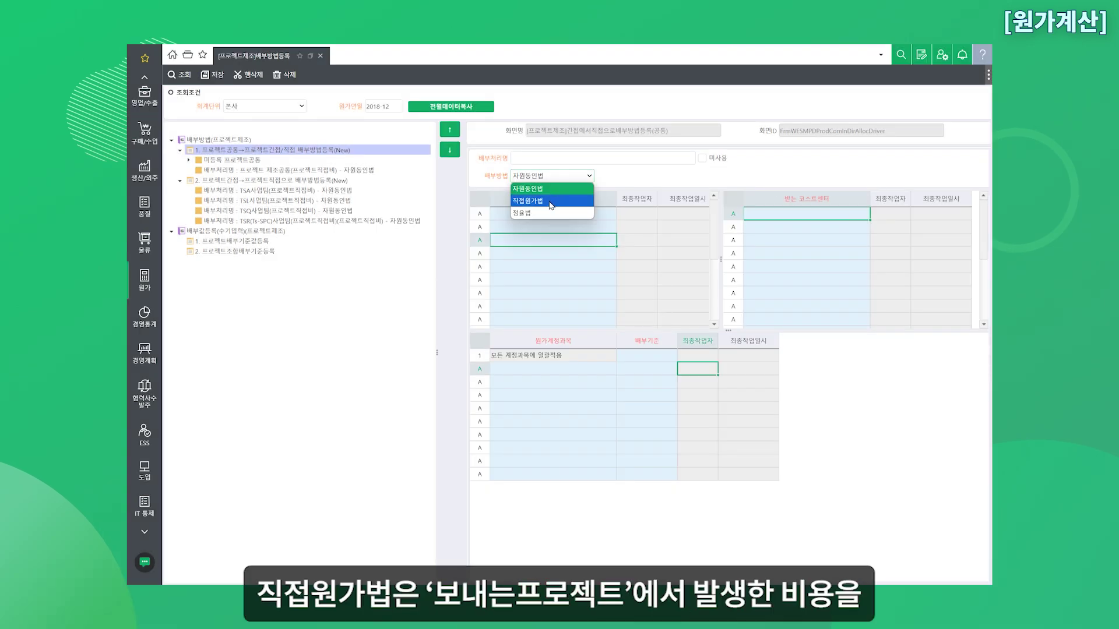
- Switch the 배부방법 to 직접원가법, check the 보내는 프로젝트공통 grid, and change the method to 정율법
click(548, 201)
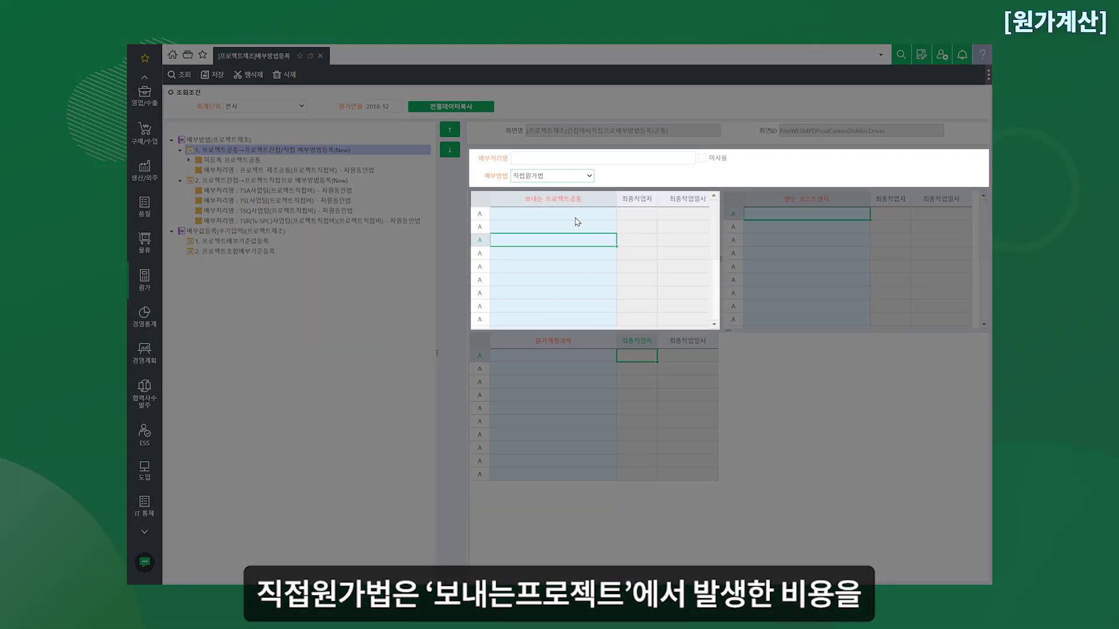
click(574, 214)
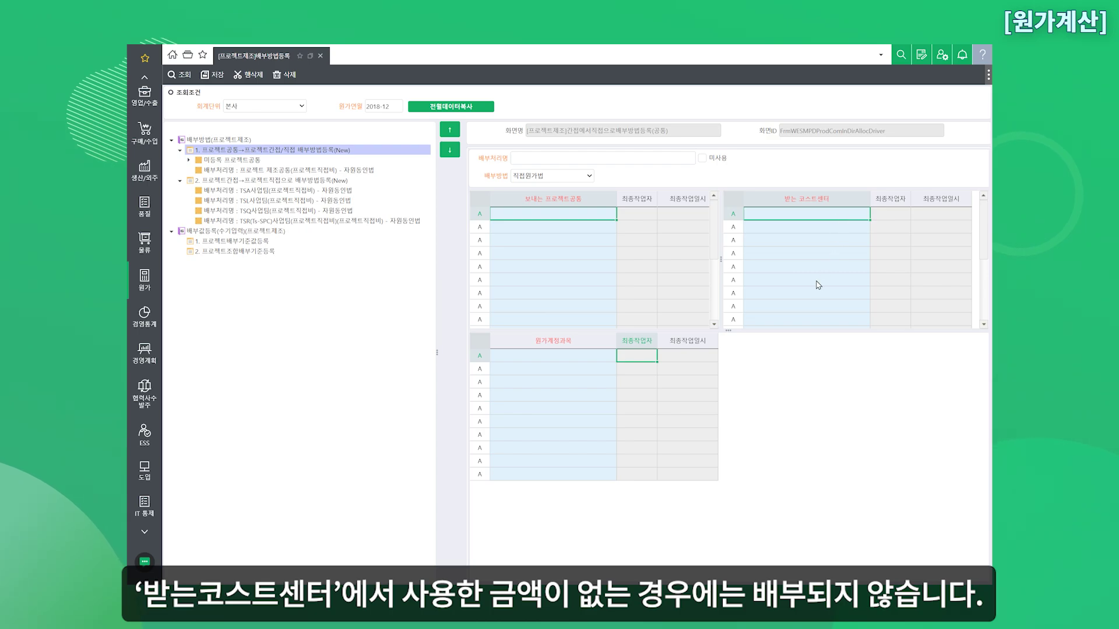
click(590, 175)
click(558, 211)
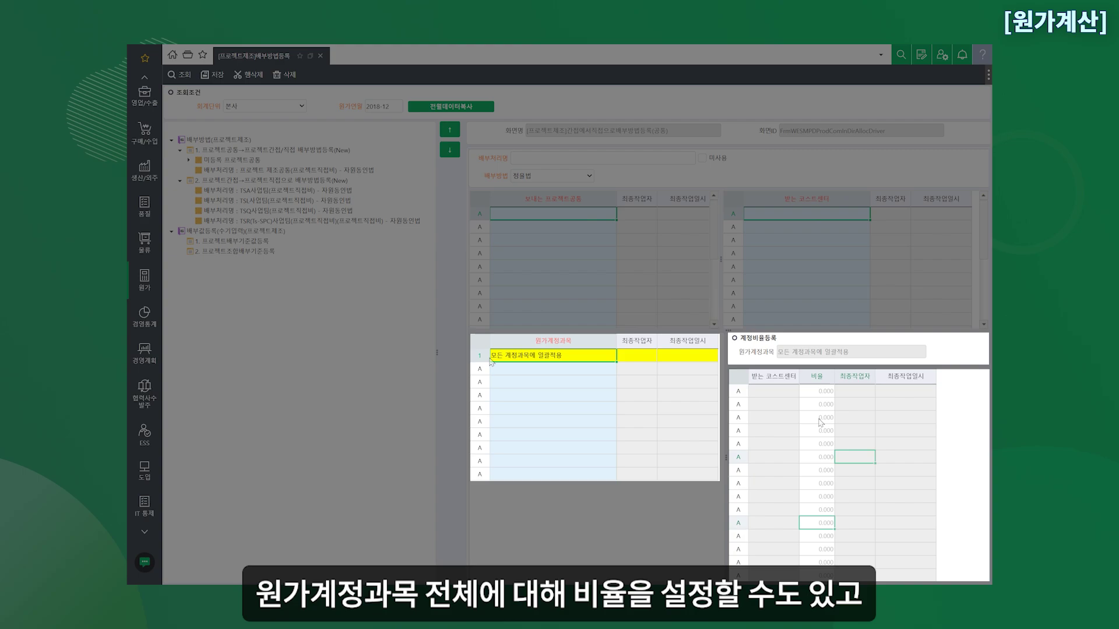
- Load the ratio sheet for 모든 계정과목에 일괄적용 and select the first seven 비율 cells
click(480, 356)
click(815, 392)
drag(815, 393, 816, 474)
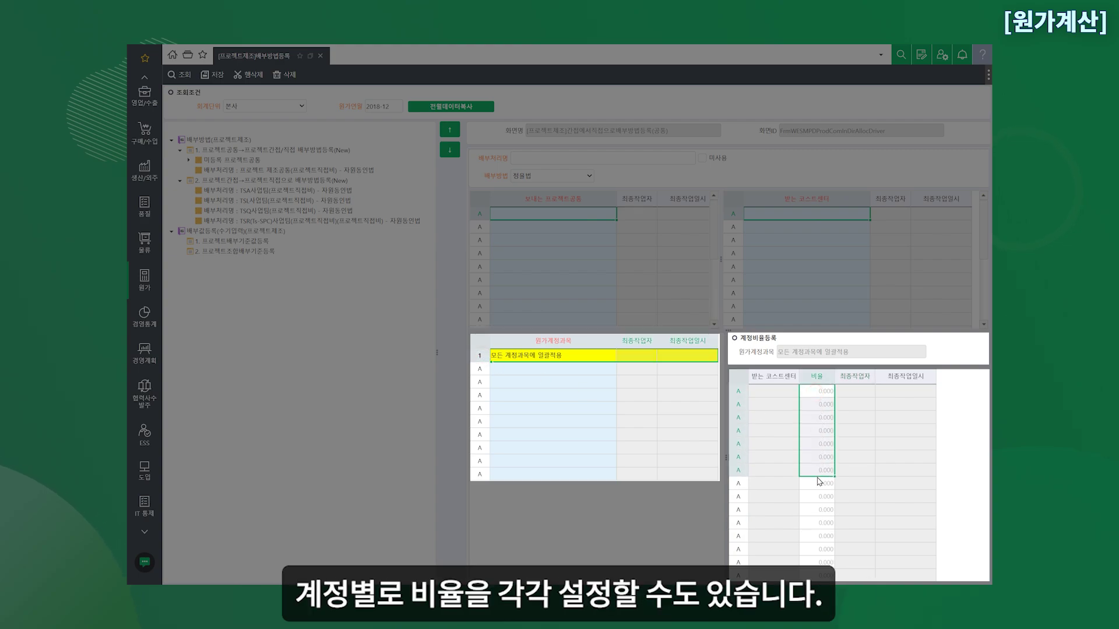
- Add the cost account (제)복리후생비(제조) below the all-accounts row and select the 비율 cells in its ratio sheet
click(508, 370)
text(ㅂ복리후생비)
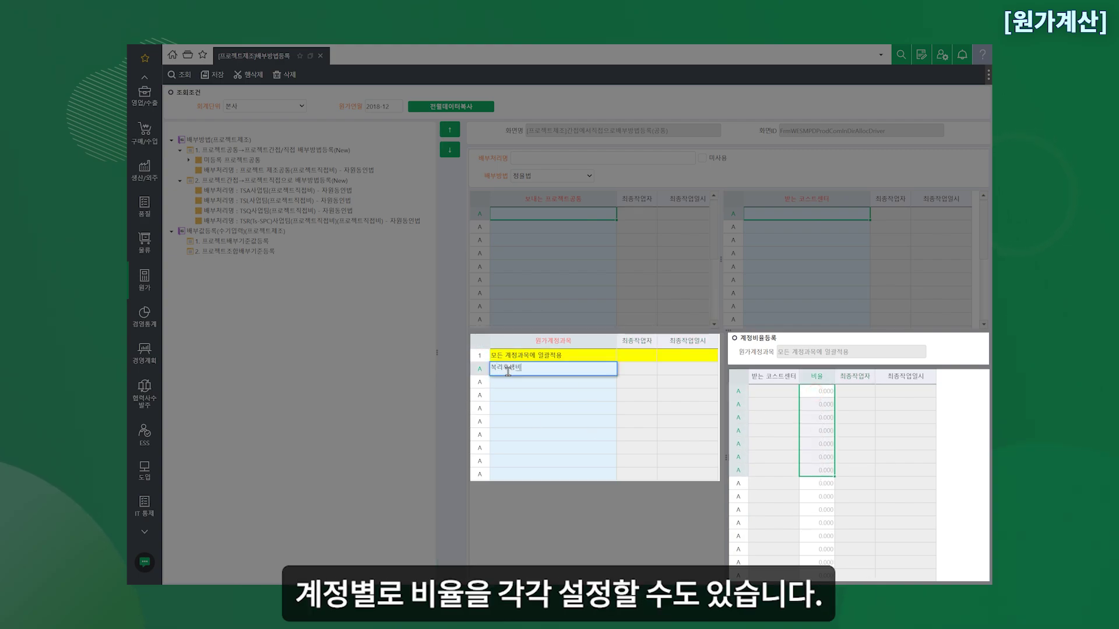
key(Return)
click(481, 369)
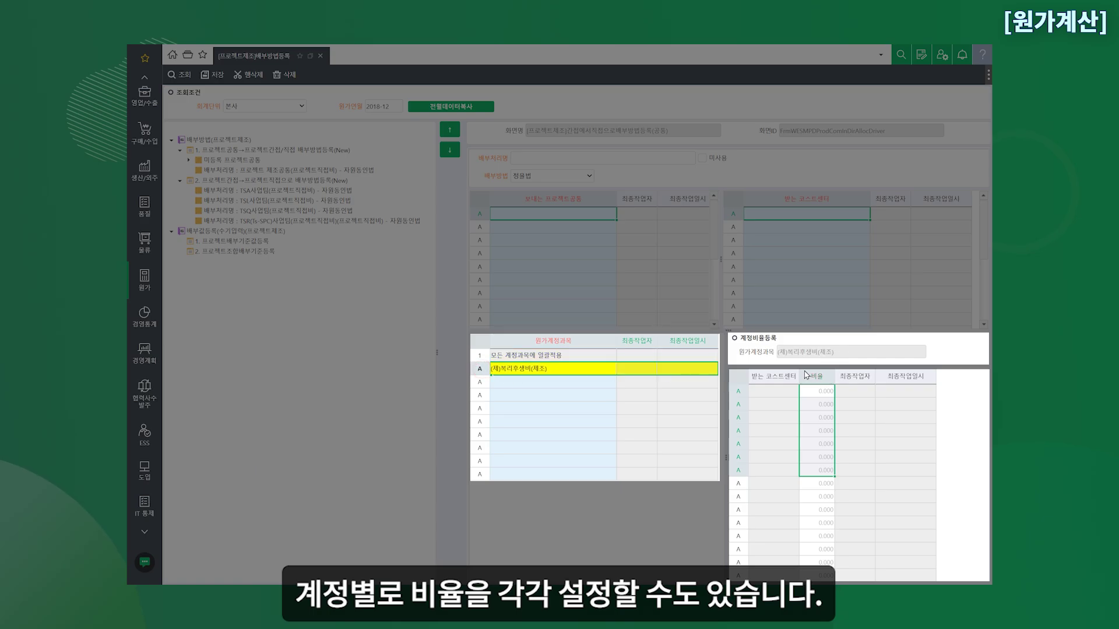
drag(838, 353, 772, 355)
drag(829, 394, 827, 484)
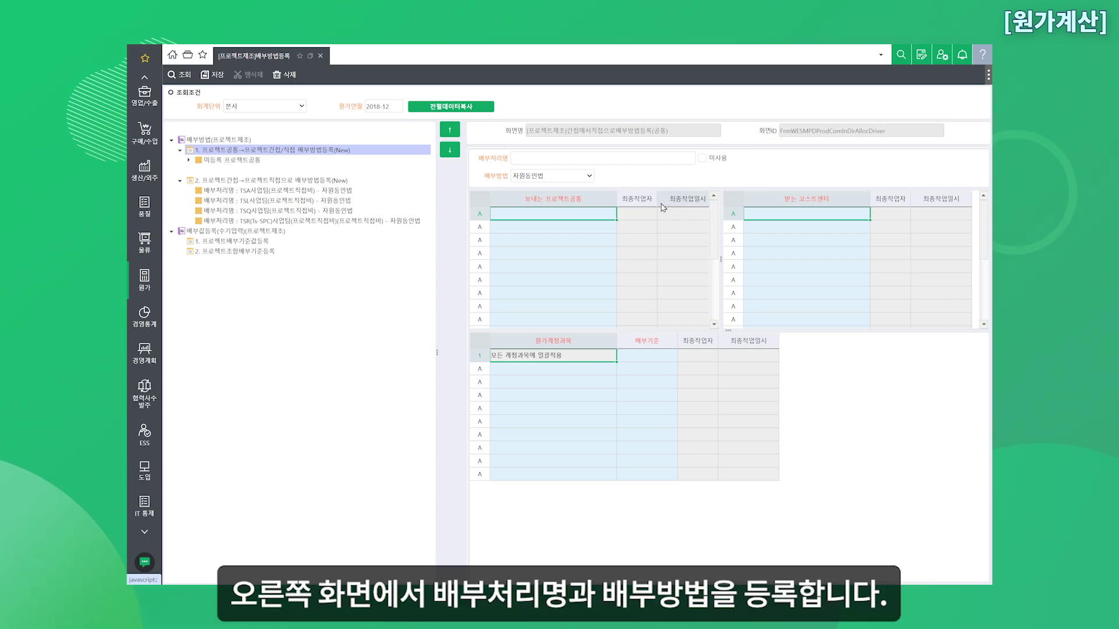
- Enter 프로젝트 제조공통 as the 배부처리명 and keep 자원동인법 as the 배부방법
click(573, 156)
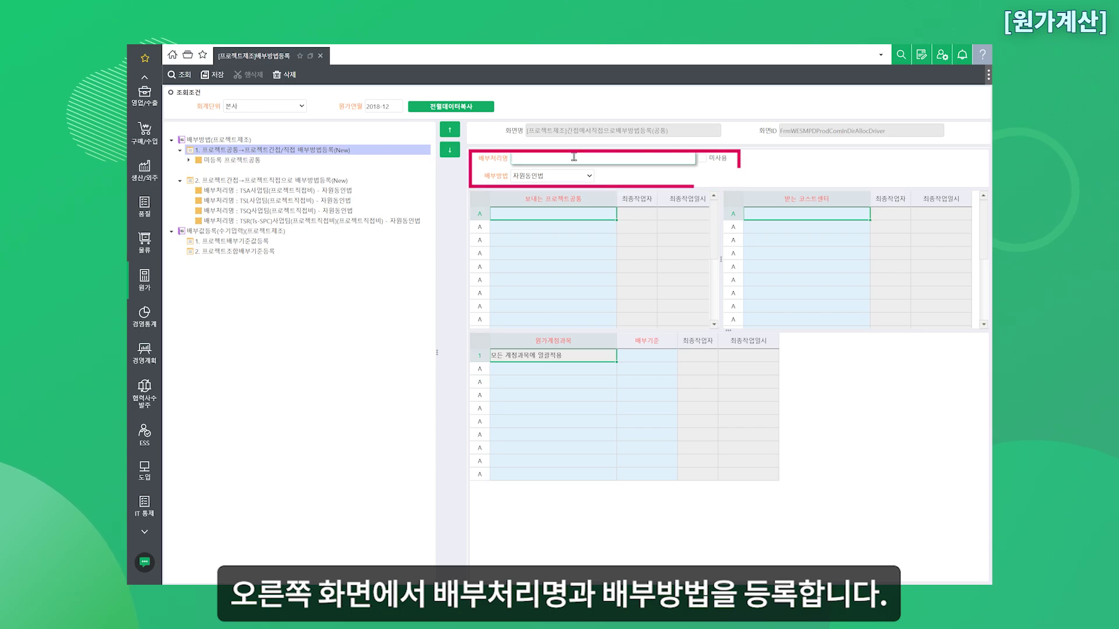
text(프로젝트 쟁)
text(조공통)
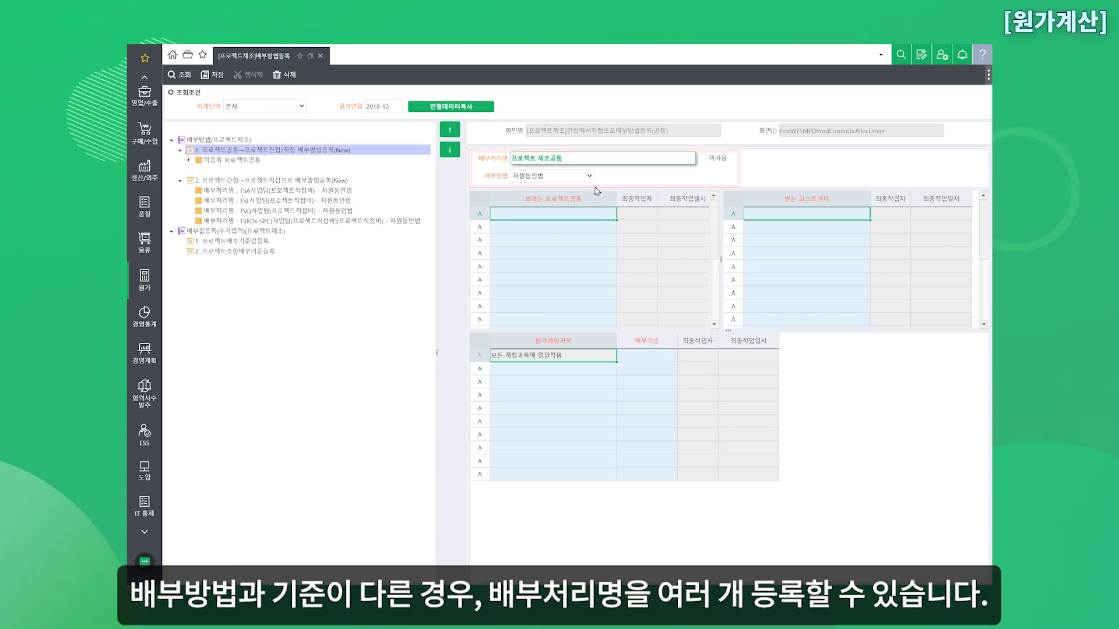
click(589, 176)
click(591, 177)
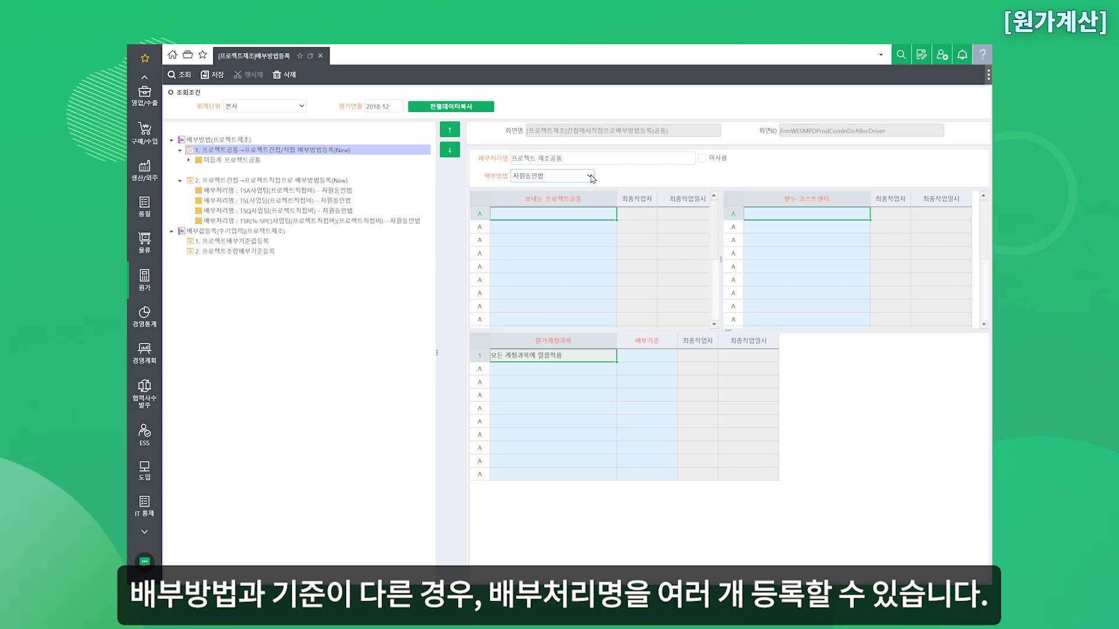
- Register the sending projects and receiving cost centers, set the all-accounts 배부기준 to 프로젝트매출액, and save the allocation
click(624, 213)
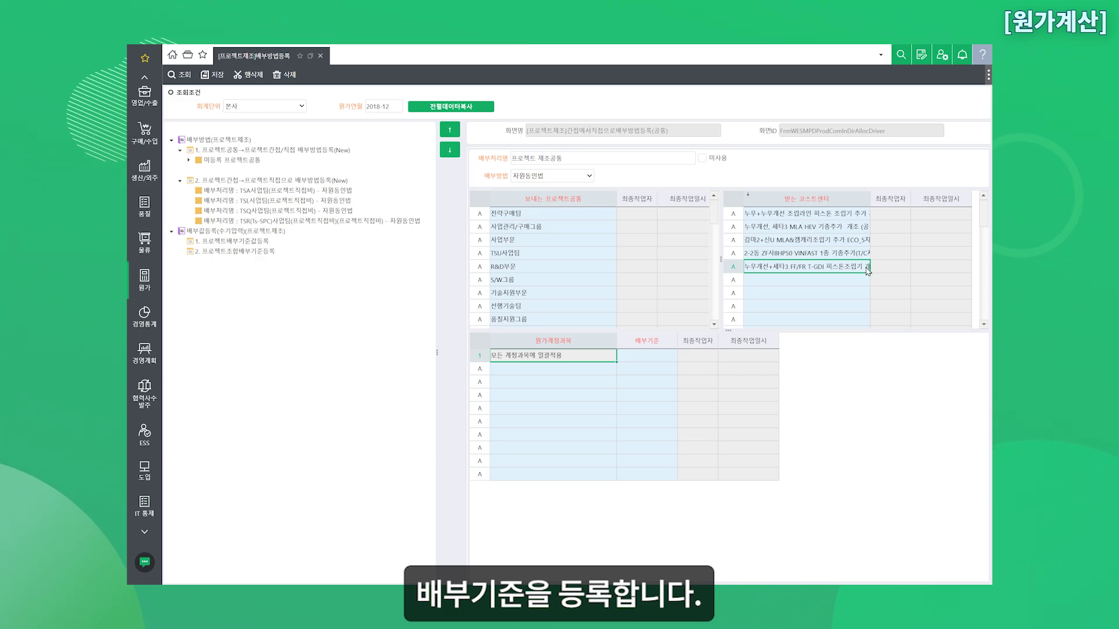
click(650, 356)
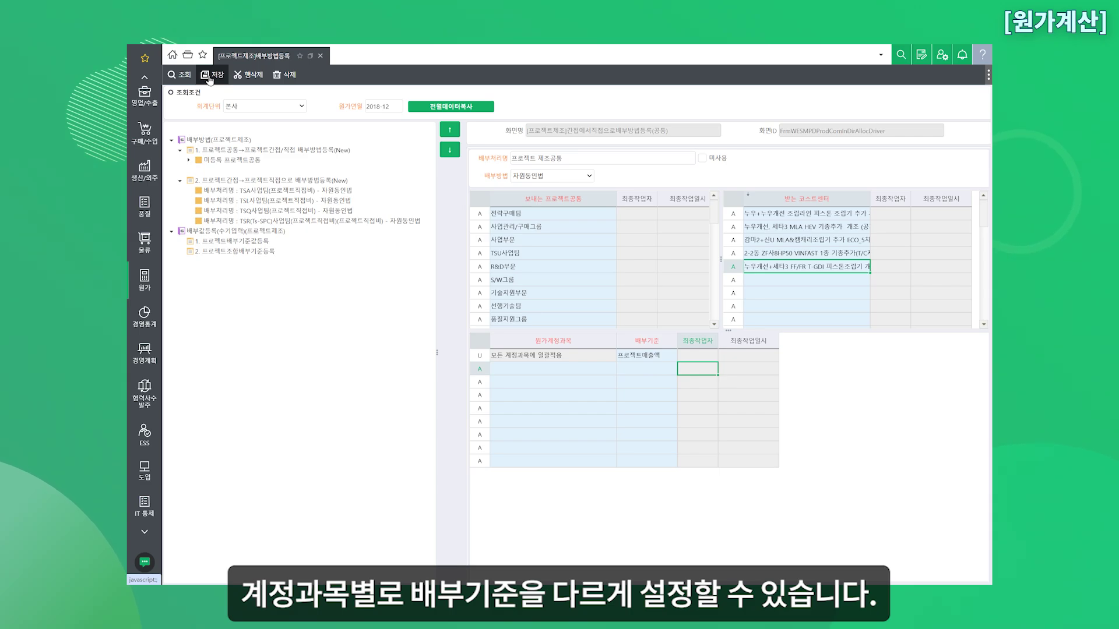
click(209, 77)
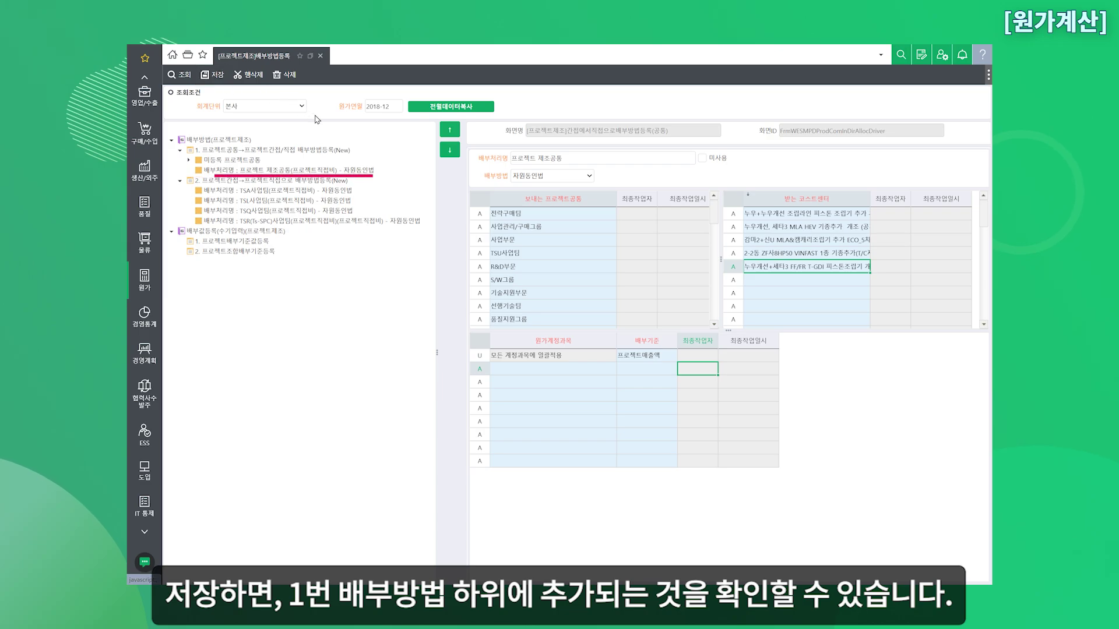
click(358, 175)
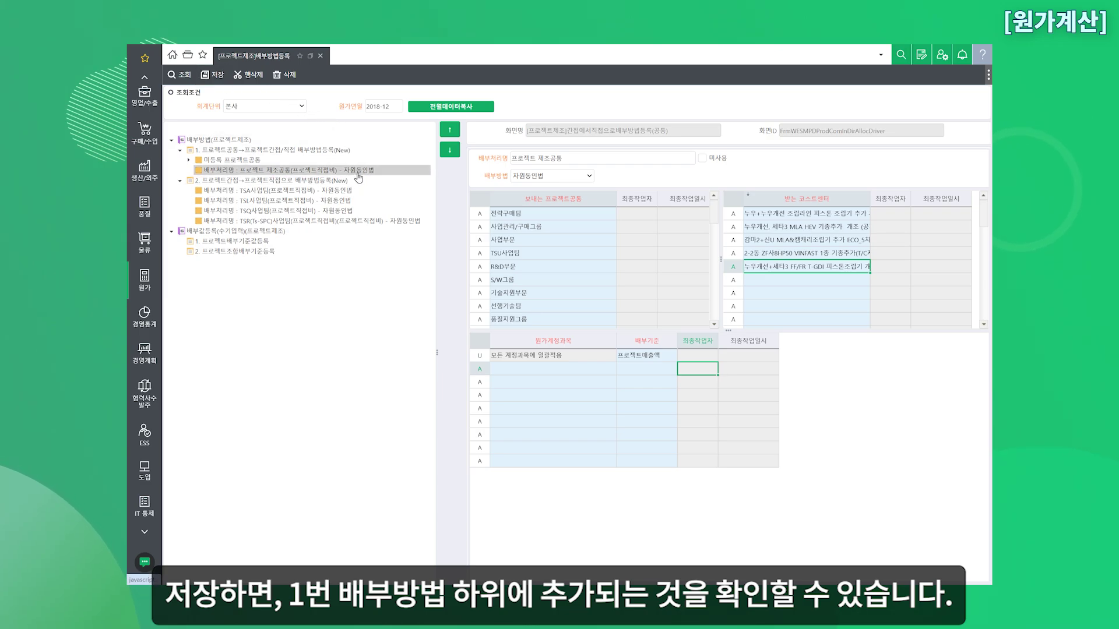
- Open stage 2, 프로젝트간접→프로젝트직접, and examine the TSA사업팀 allocation's projects, cost centers and 배부기준
click(355, 181)
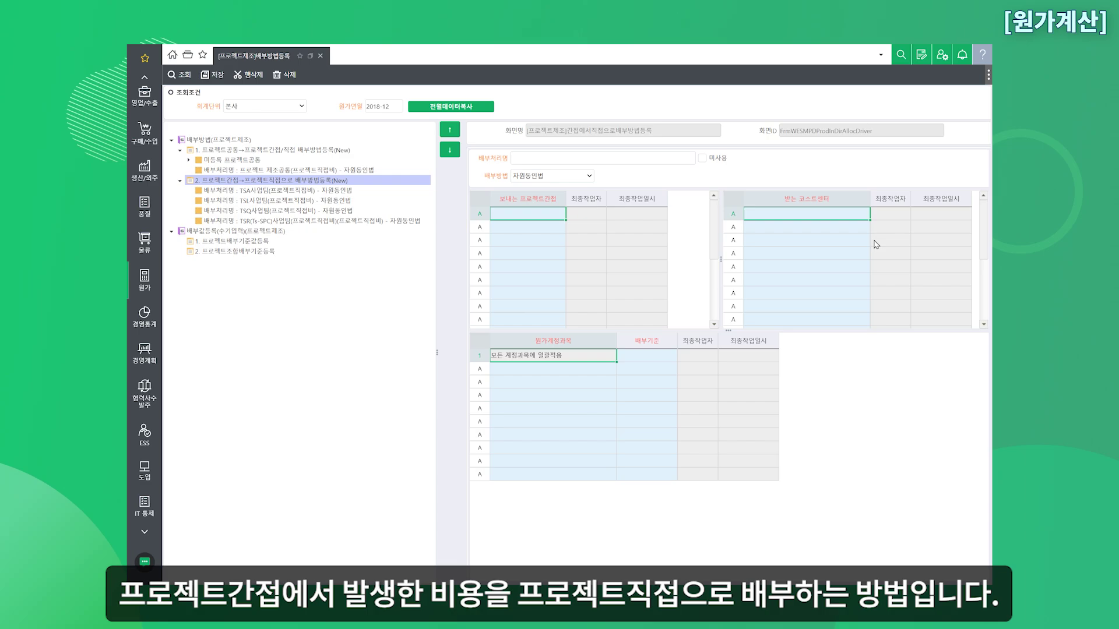
click(319, 190)
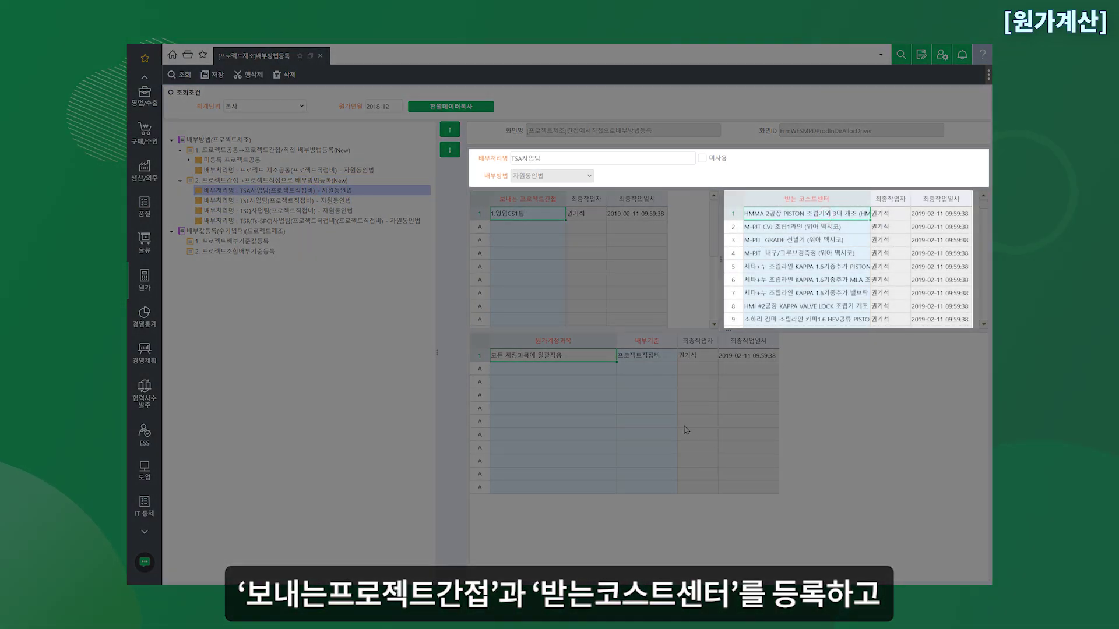
click(658, 361)
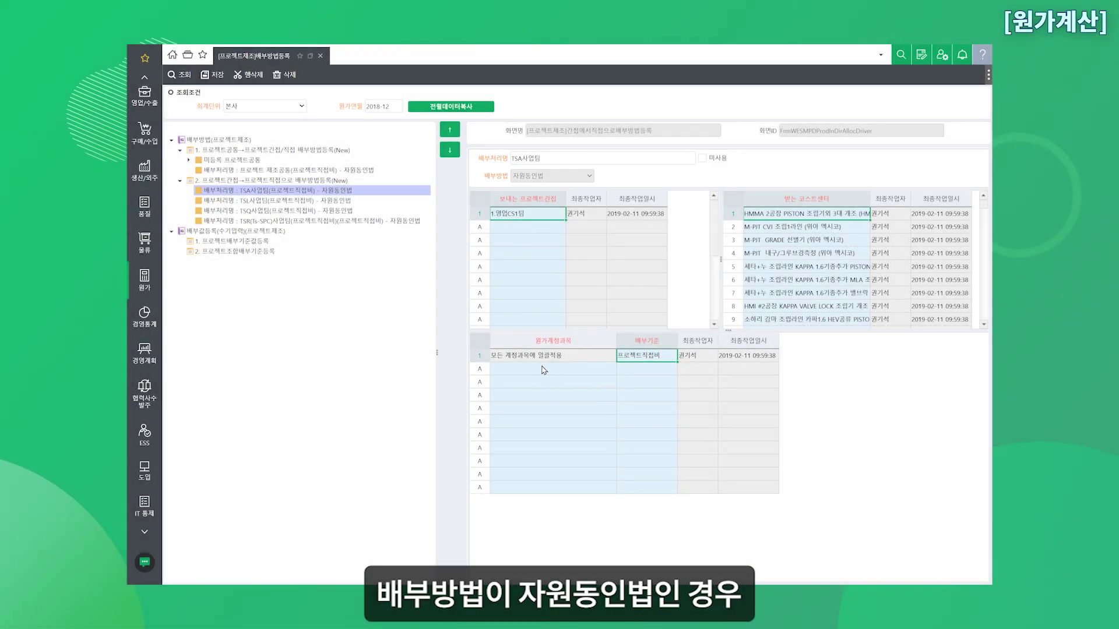
- Add the cost account (제)복리후생비(제조) to the TSA사업팀 allocation and pick its own 배부기준
click(540, 369)
click(540, 368)
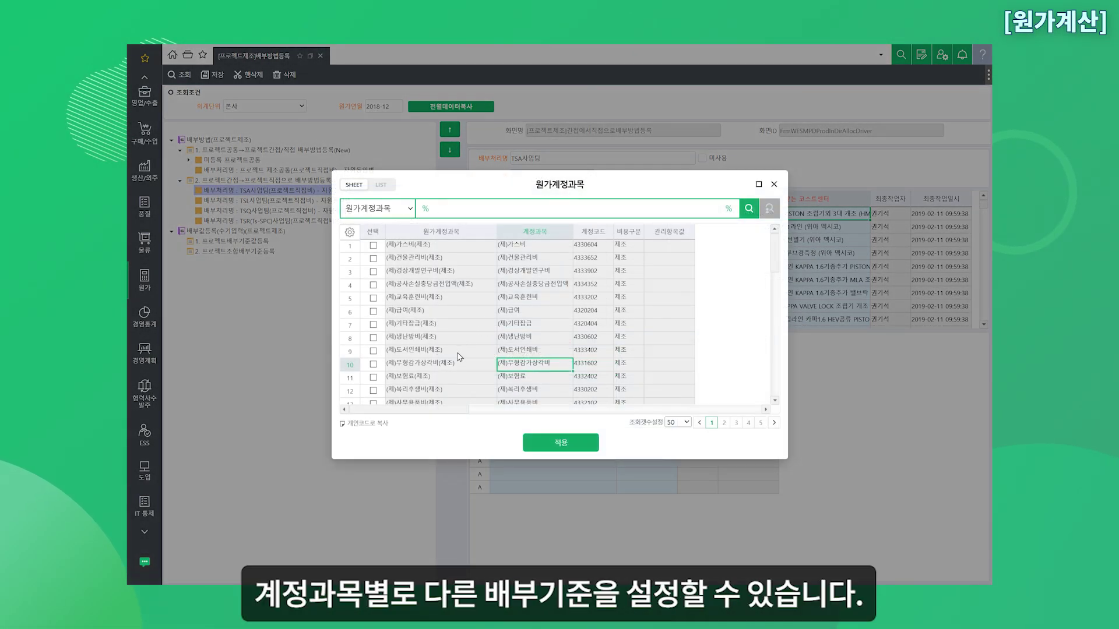
double_click(469, 389)
click(647, 369)
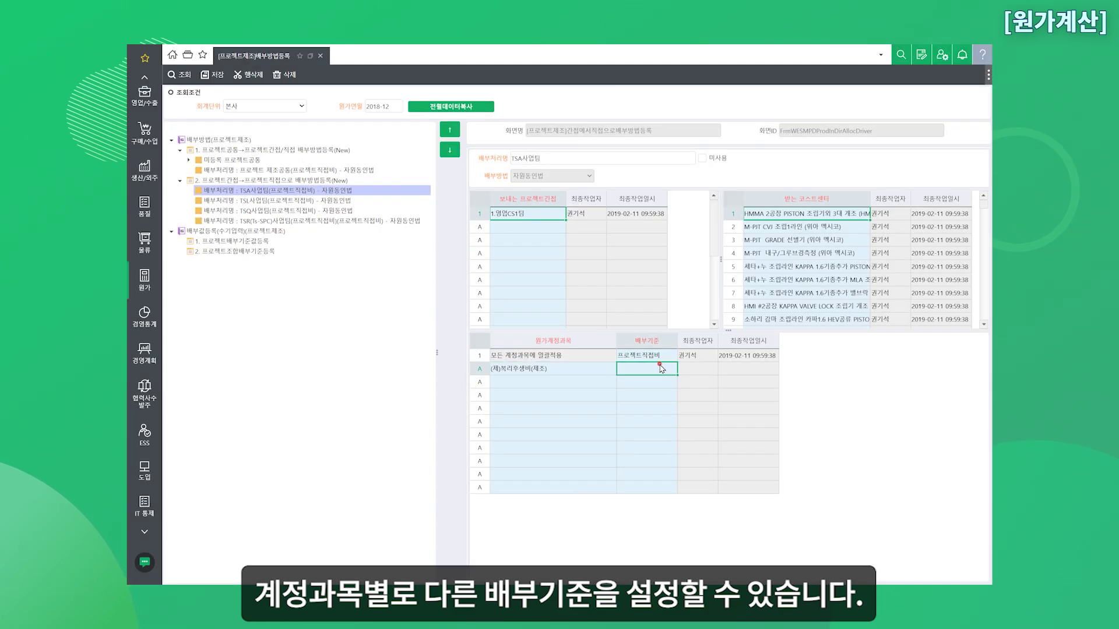
click(646, 368)
double_click(439, 265)
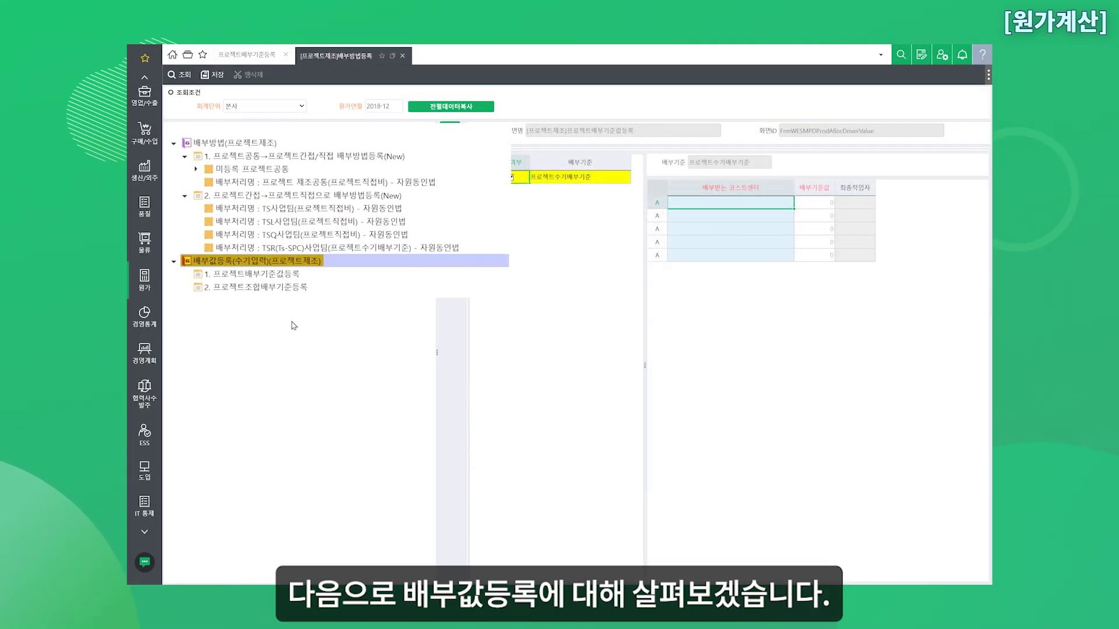
- Load 프로젝트수기배부기준 under 프로젝트배부기준값등록 and add the cost centers in rows 6 to 9 of the lookup as recipients
click(260, 265)
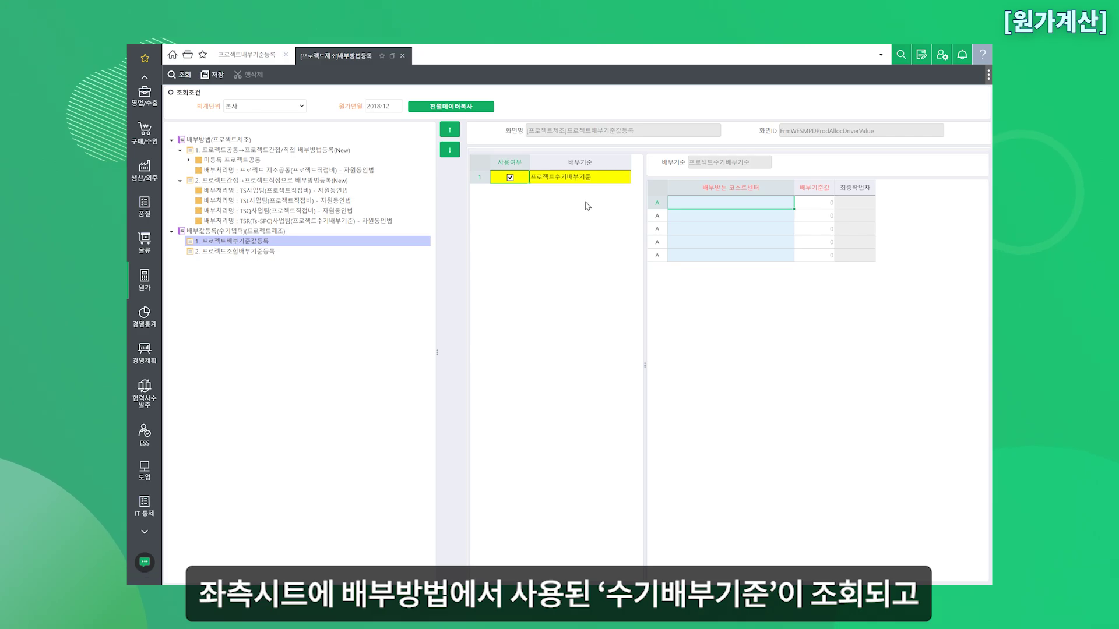
double_click(578, 180)
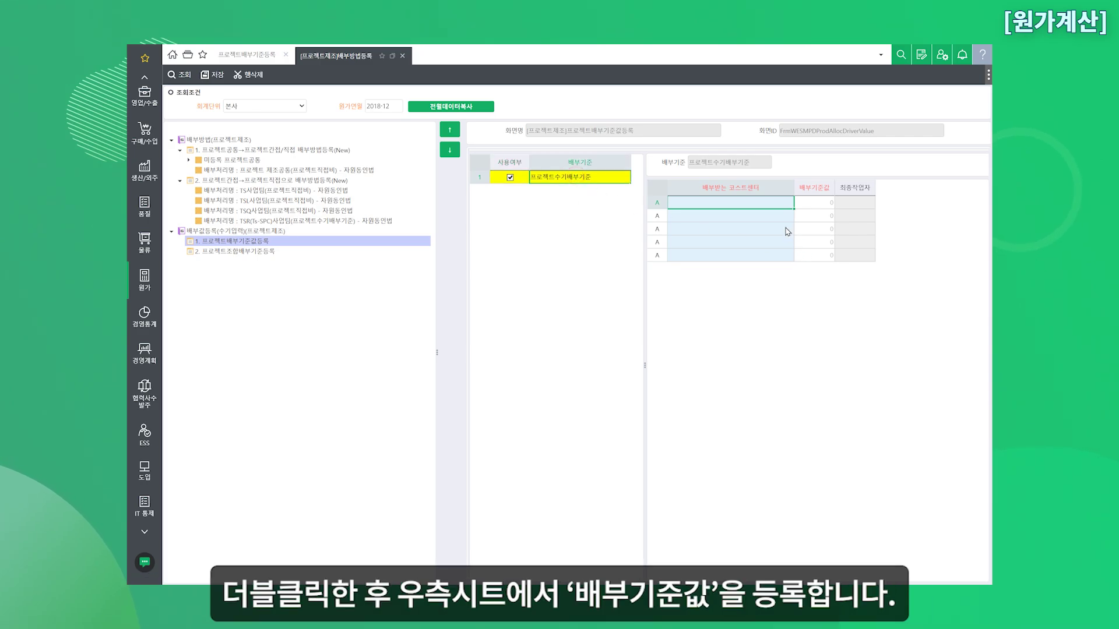
click(752, 205)
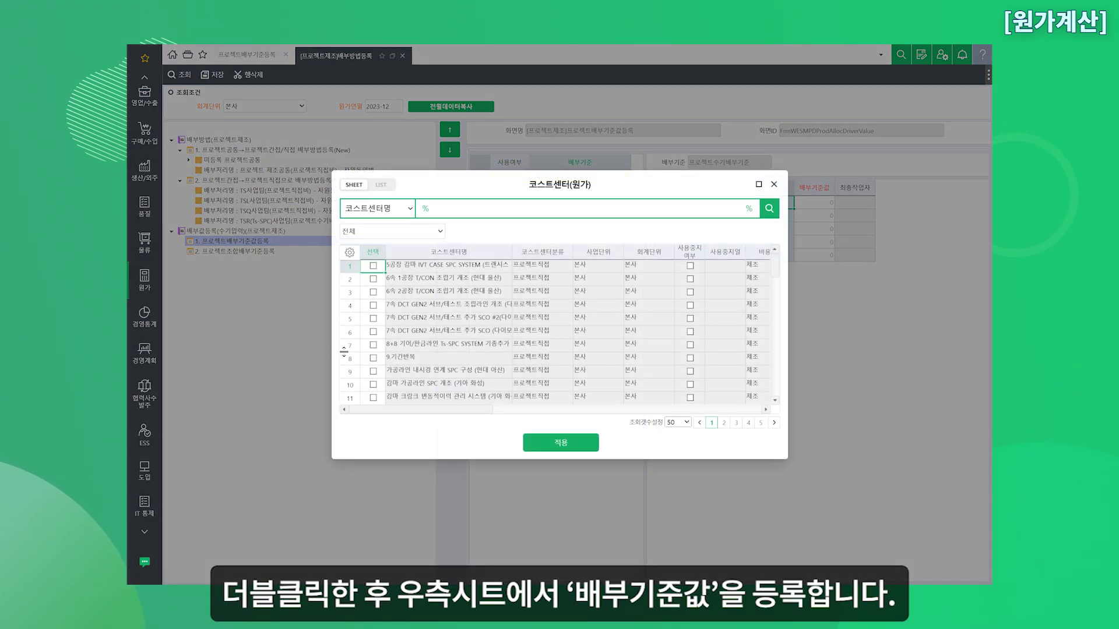
drag(350, 332, 351, 370)
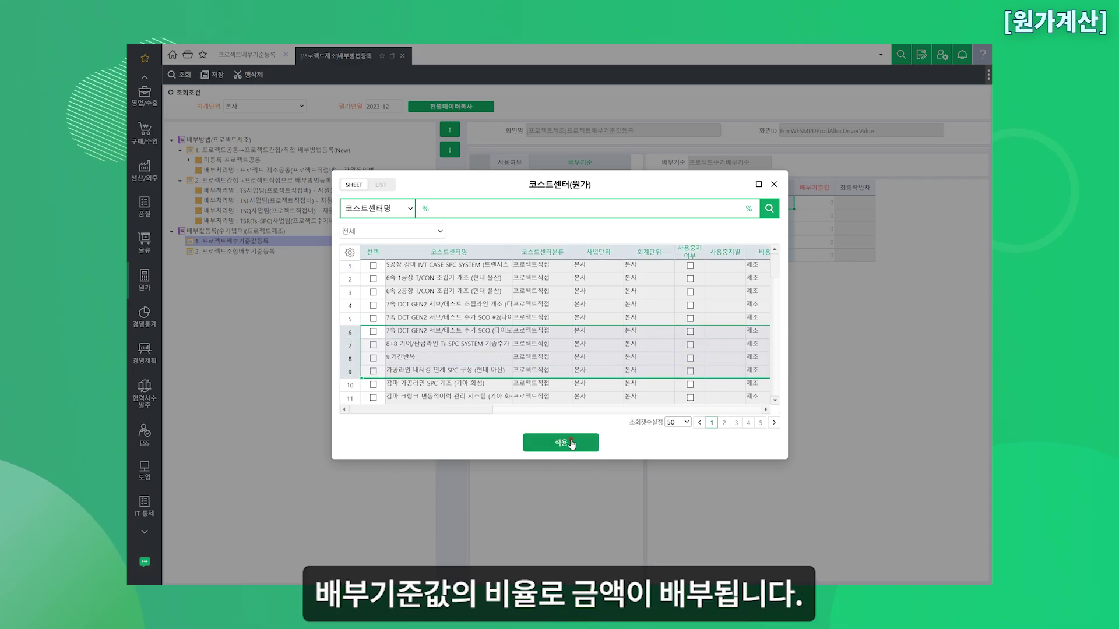
click(560, 443)
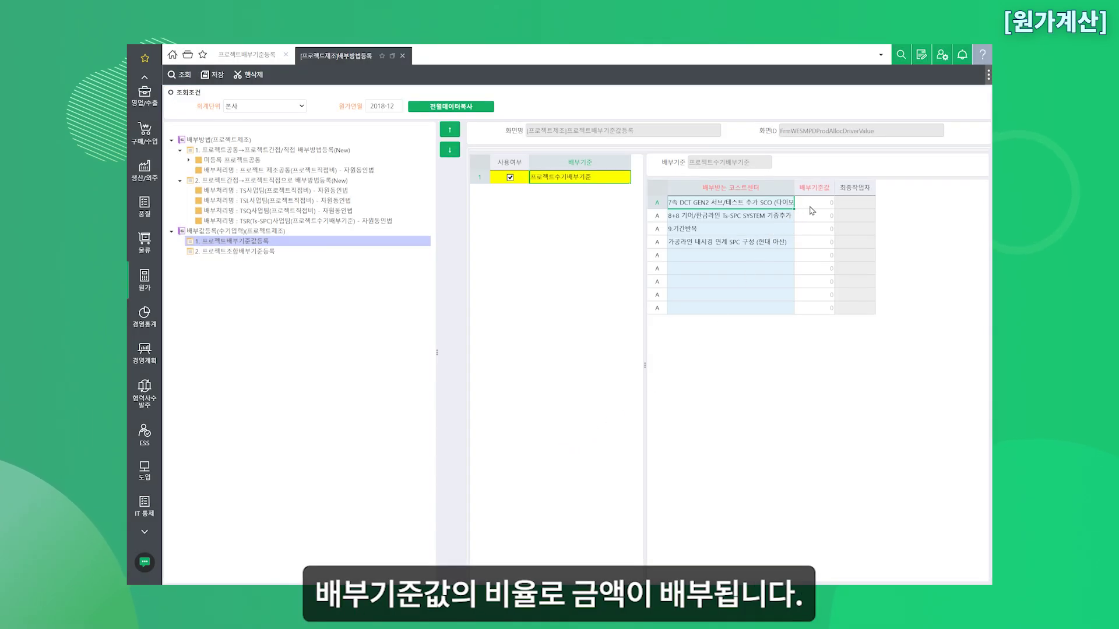
- Enter the 배부기준값 1, 2, 2 and 3 for the four receiving cost centers in order
click(814, 203)
text(1)
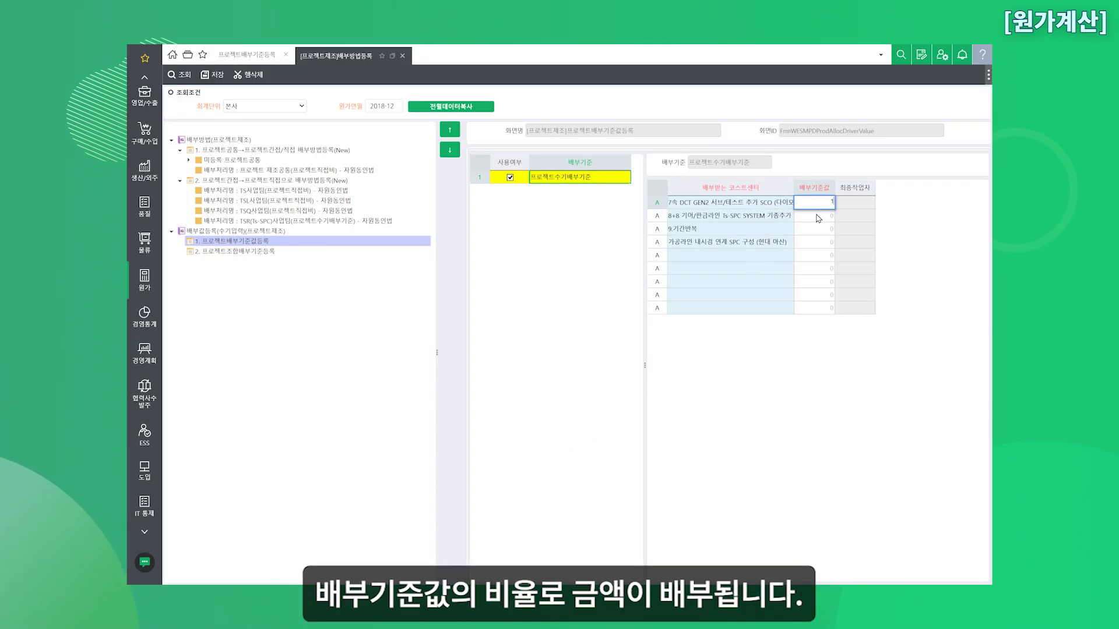
click(816, 216)
text(2)
click(818, 228)
text(2)
click(820, 240)
text(3)
click(851, 245)
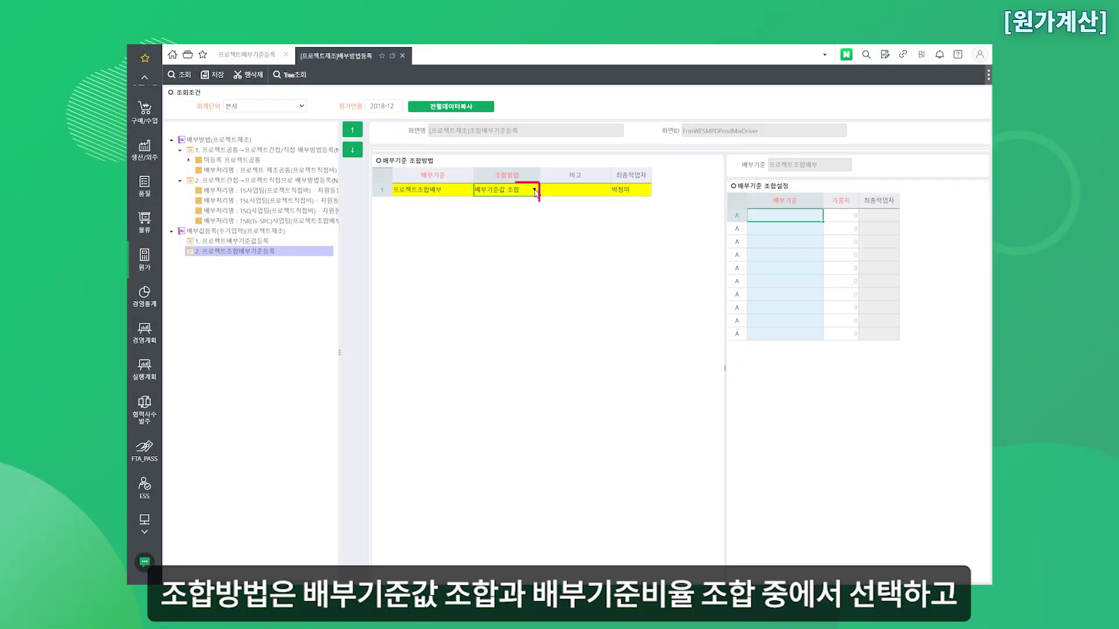
- Choose 배부기준값 조합 as the 조합방법 for 프로젝트조합배부 and set the 가중치 to 60 for 프로젝트매출액 and 40 for 프로젝트공수
click(536, 191)
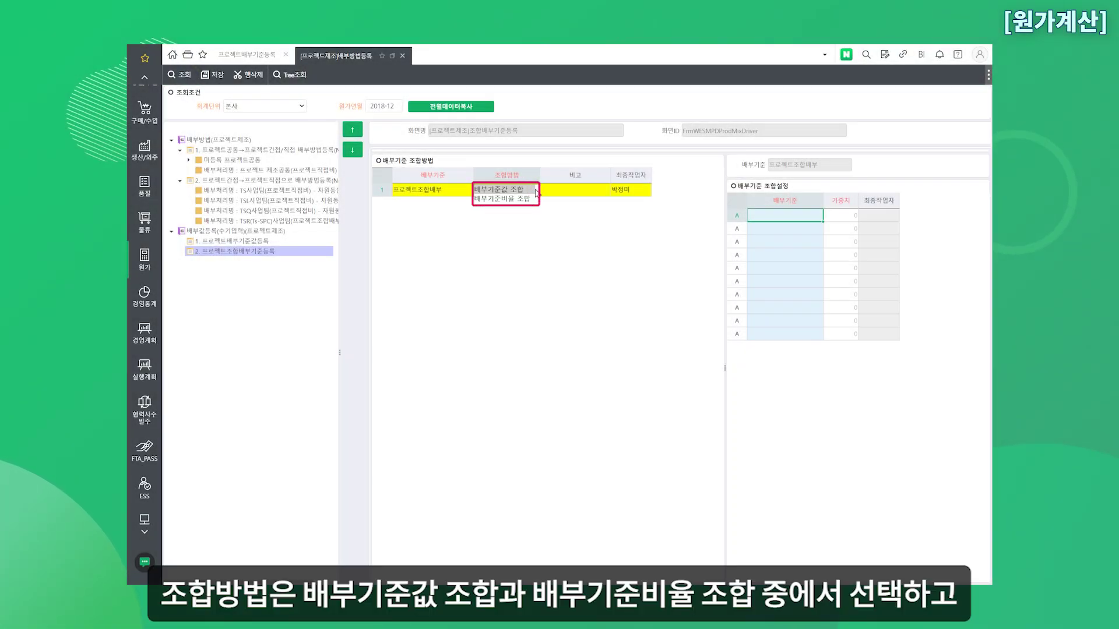
click(528, 190)
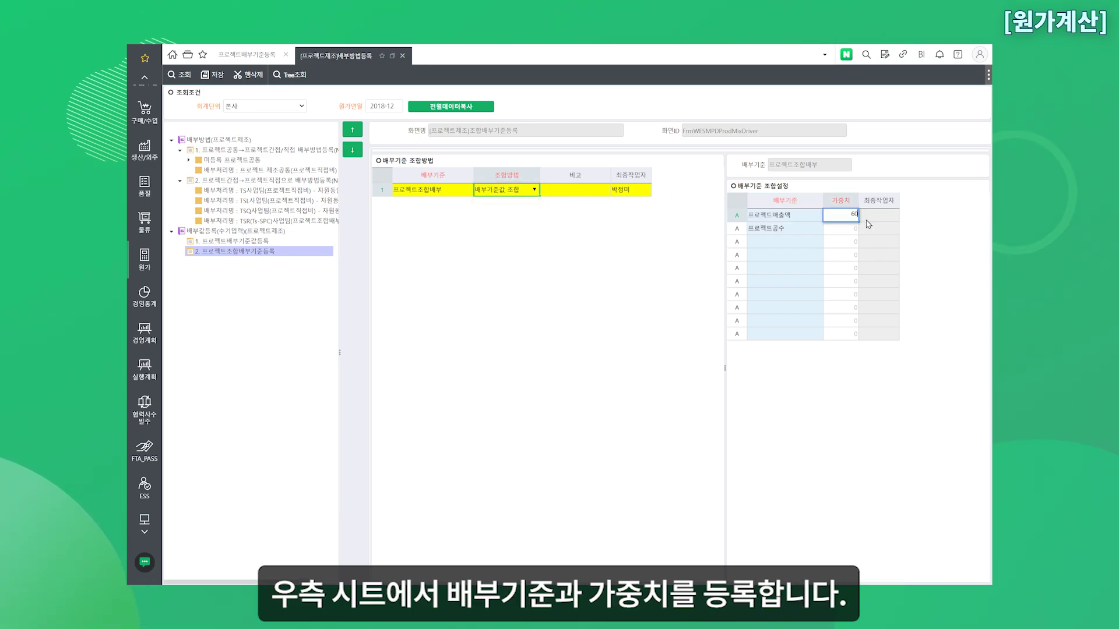
click(856, 226)
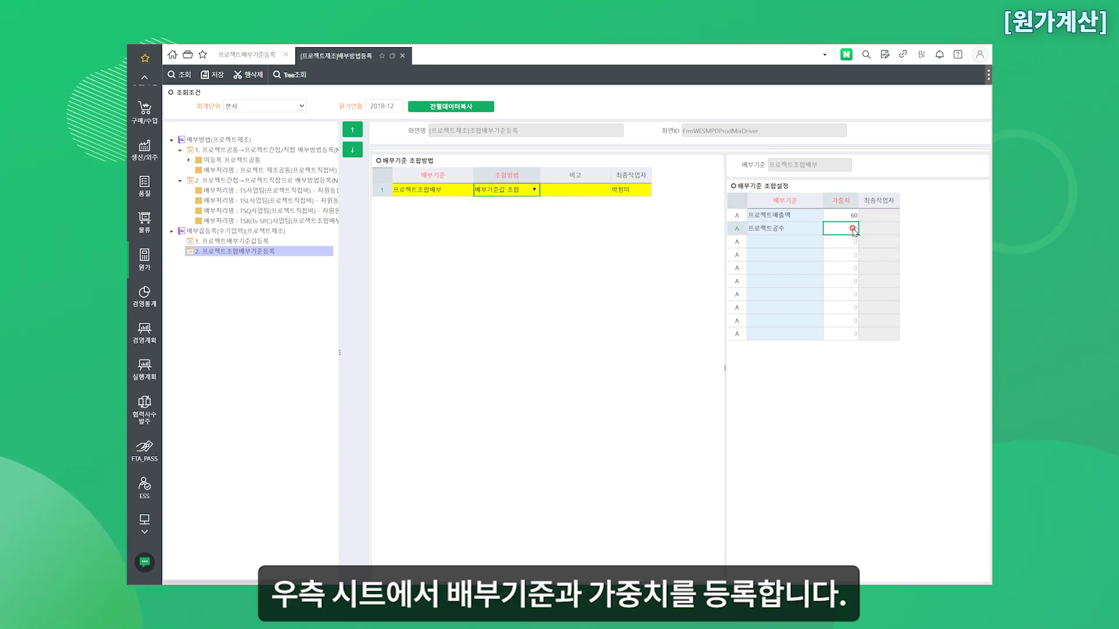
text(40)
key(Return)
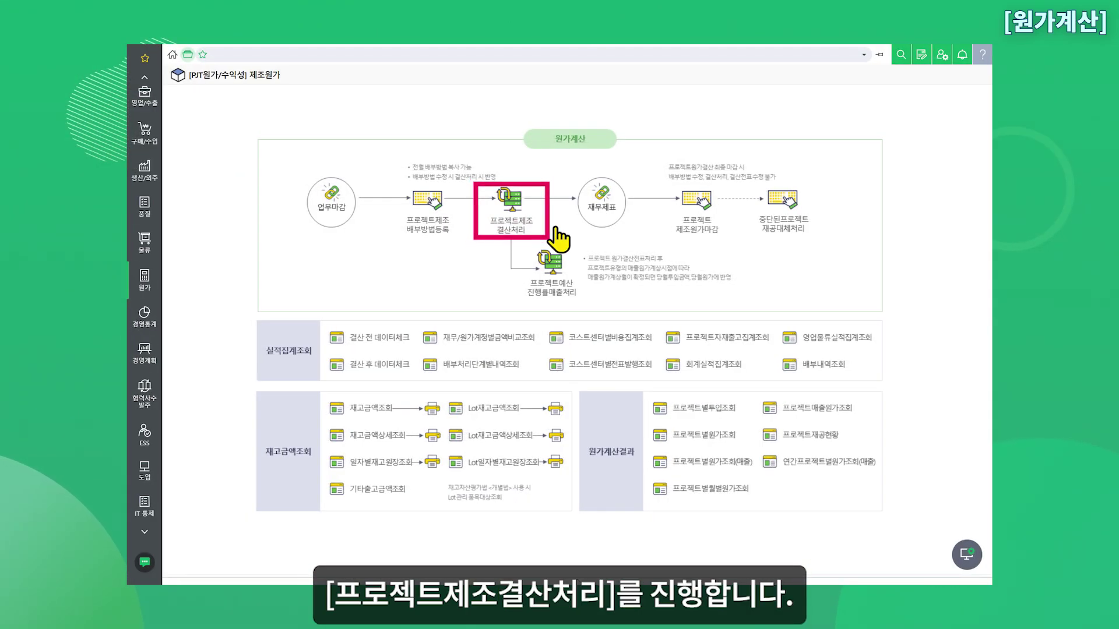
- Open 프로젝트제조 결산처리 and run the closing for all items of stage 1, 원가계산준비(마감 및 집계)
click(508, 202)
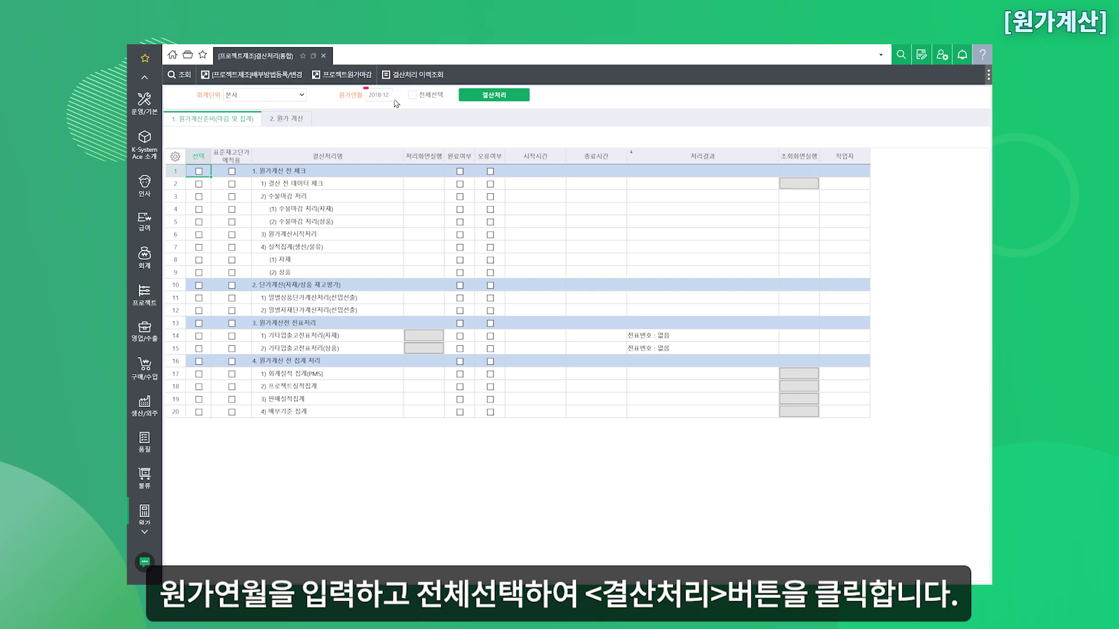
click(412, 95)
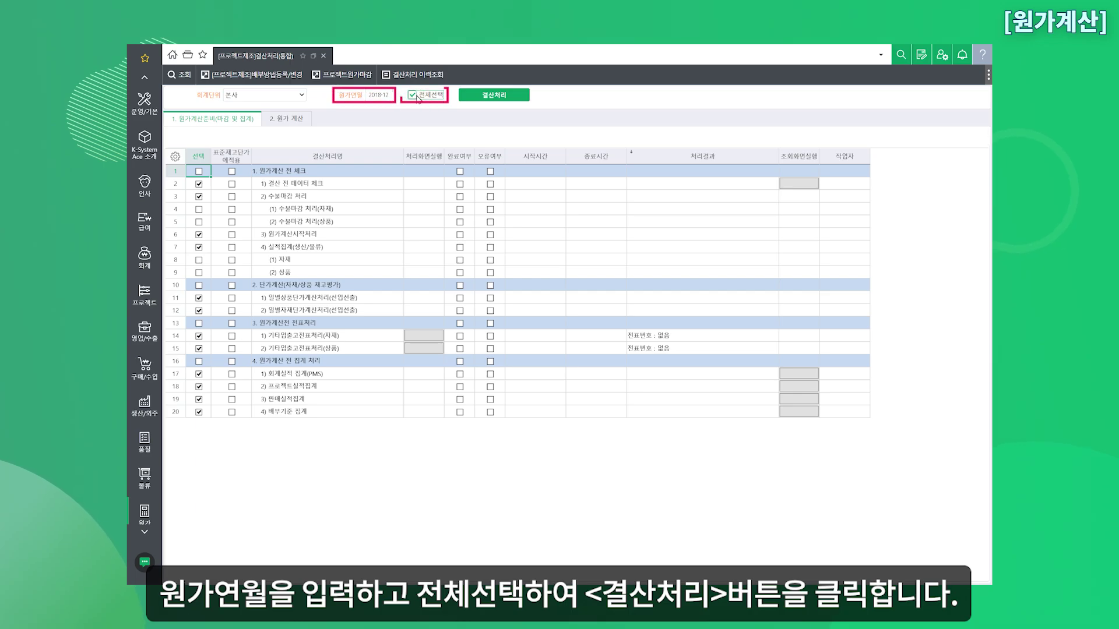
click(505, 96)
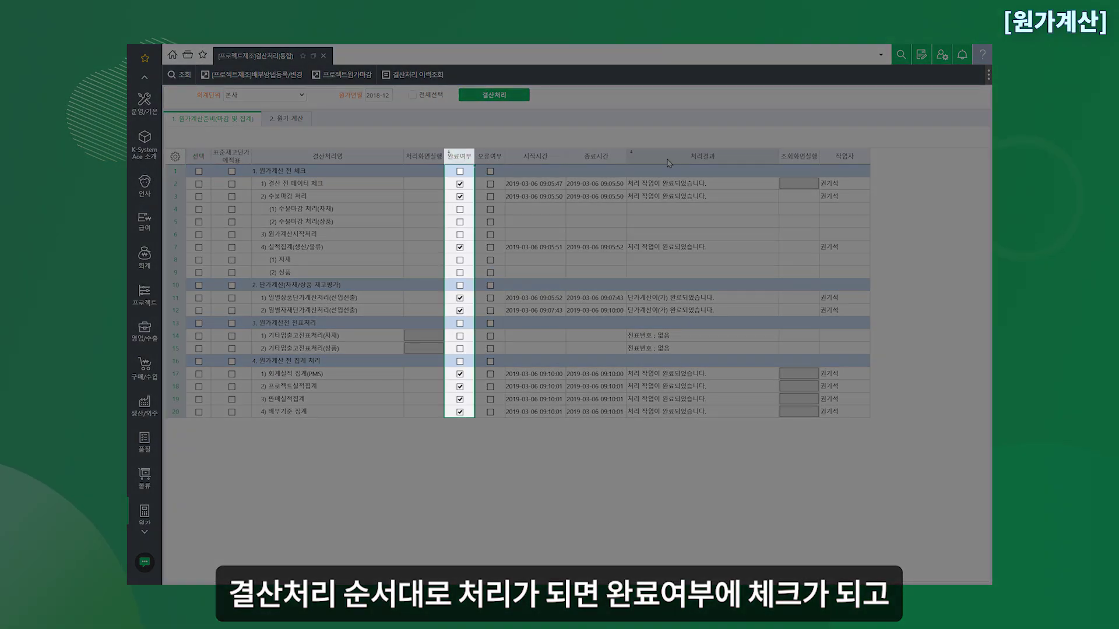
- Examine the 처리결과 of the closing items and the quantities and amounts in 재고금액조회(통합) for 2018-12
click(675, 156)
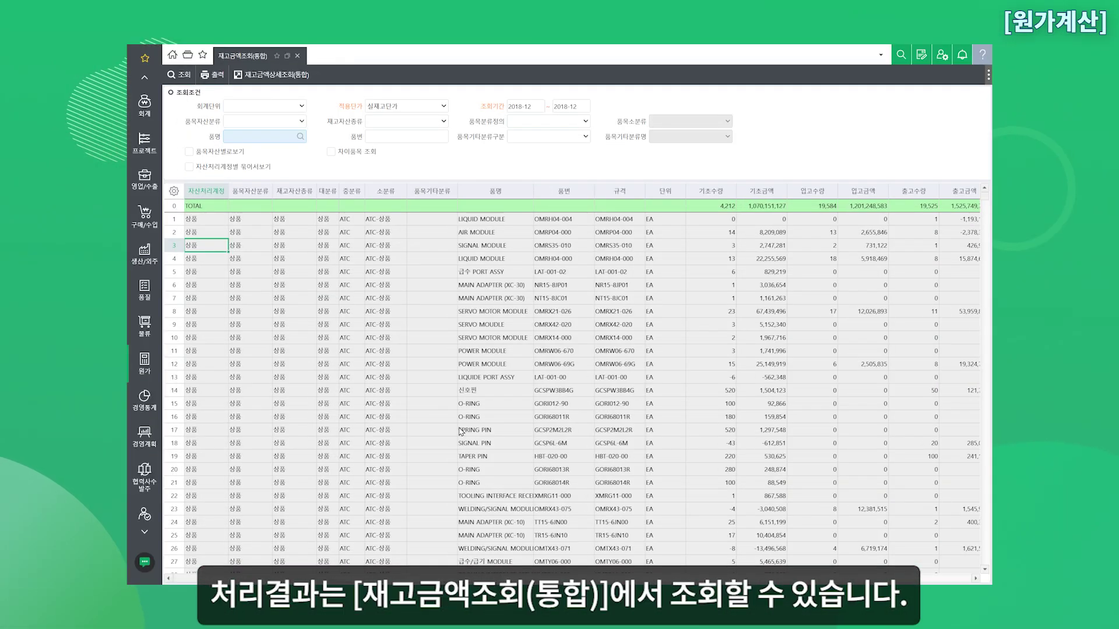
click(702, 428)
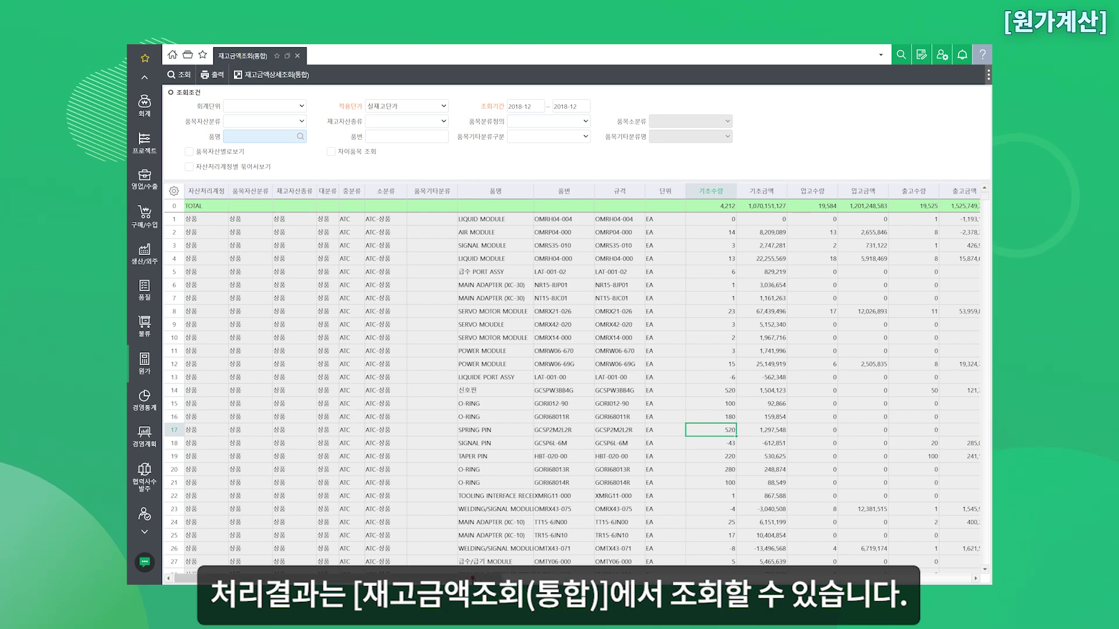
drag(396, 579, 583, 579)
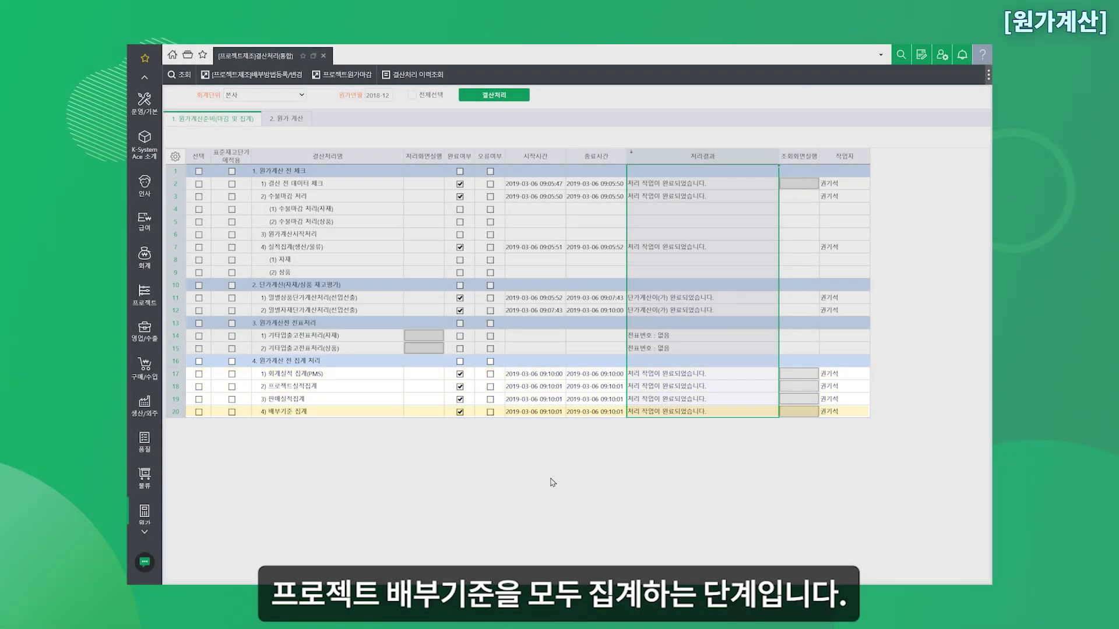
- Go to stage 2, 원가 계산, open 프로젝트 재료비 대체 전표처리 under 프로젝트 원가 결산전표처리 and run its 전표처리
click(286, 118)
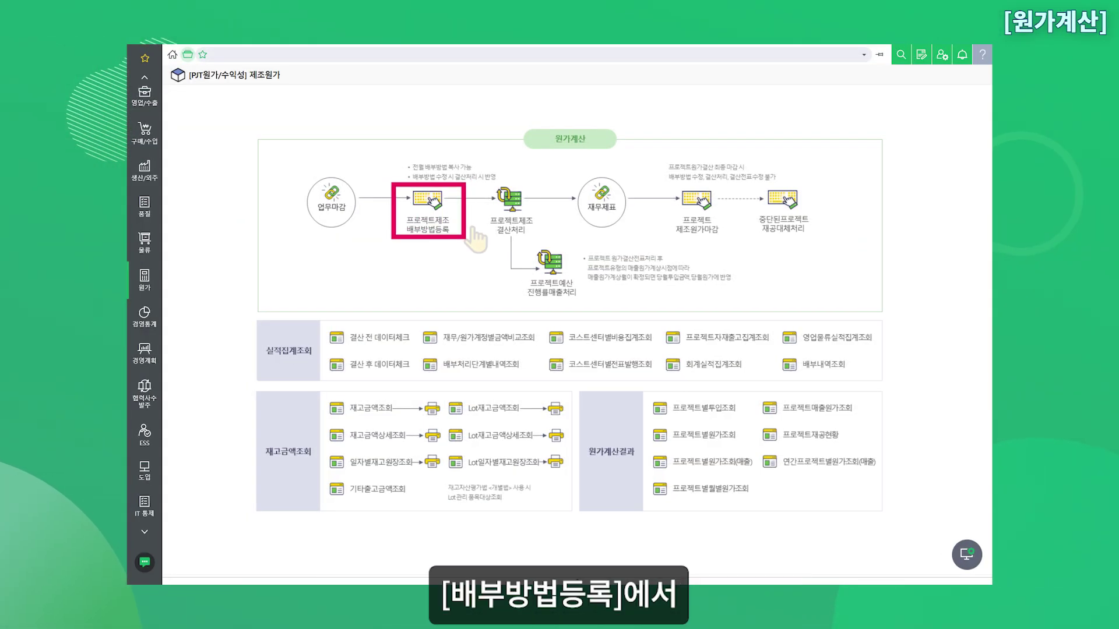
click(429, 201)
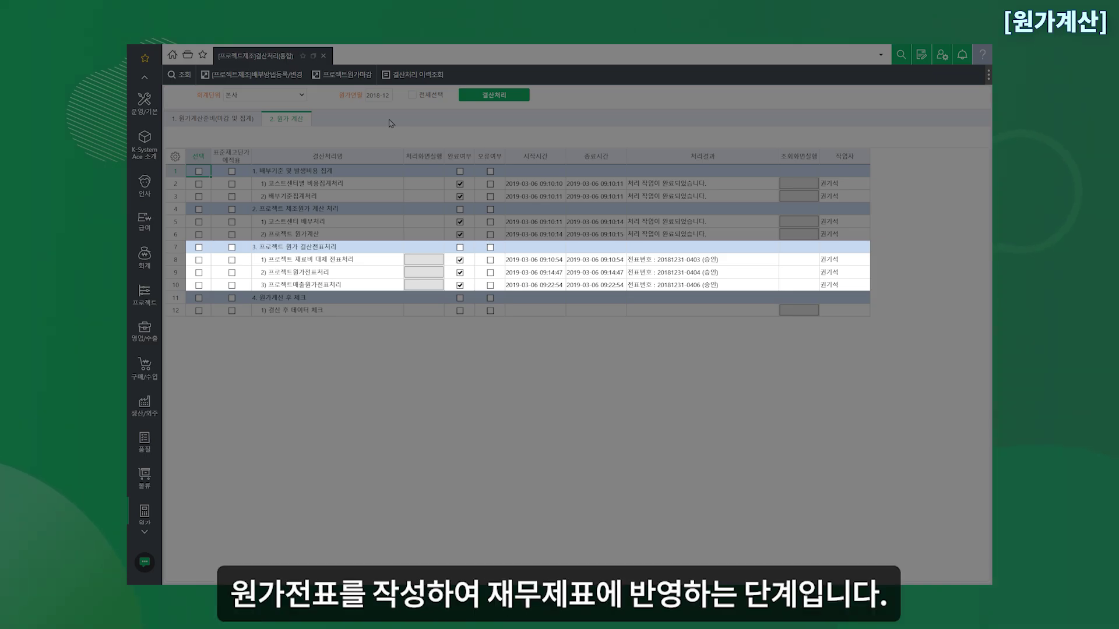
click(347, 247)
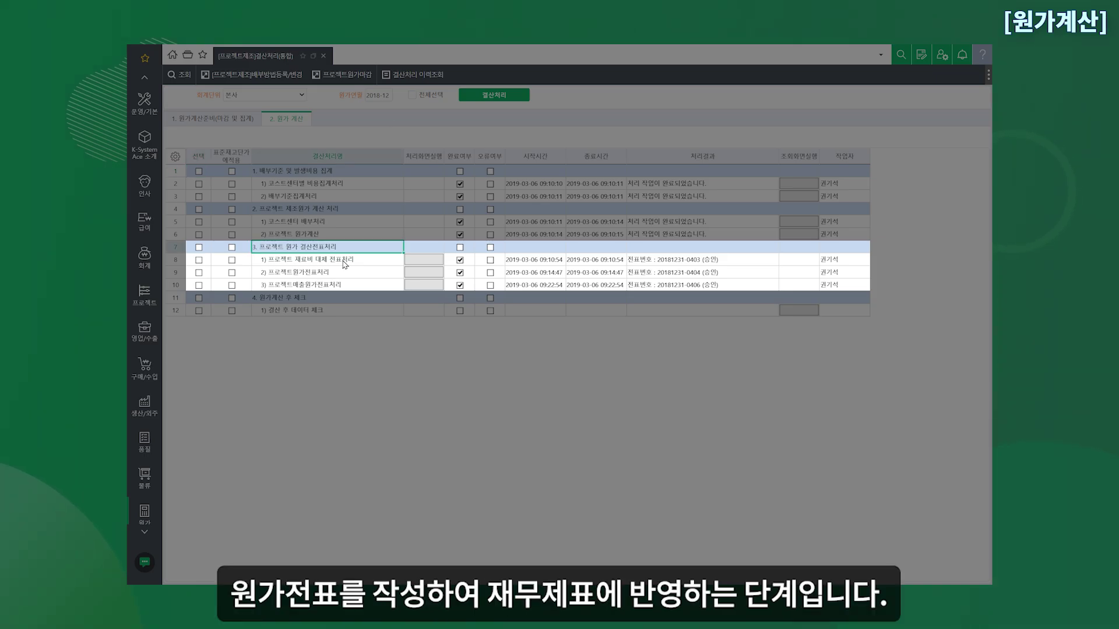
click(424, 260)
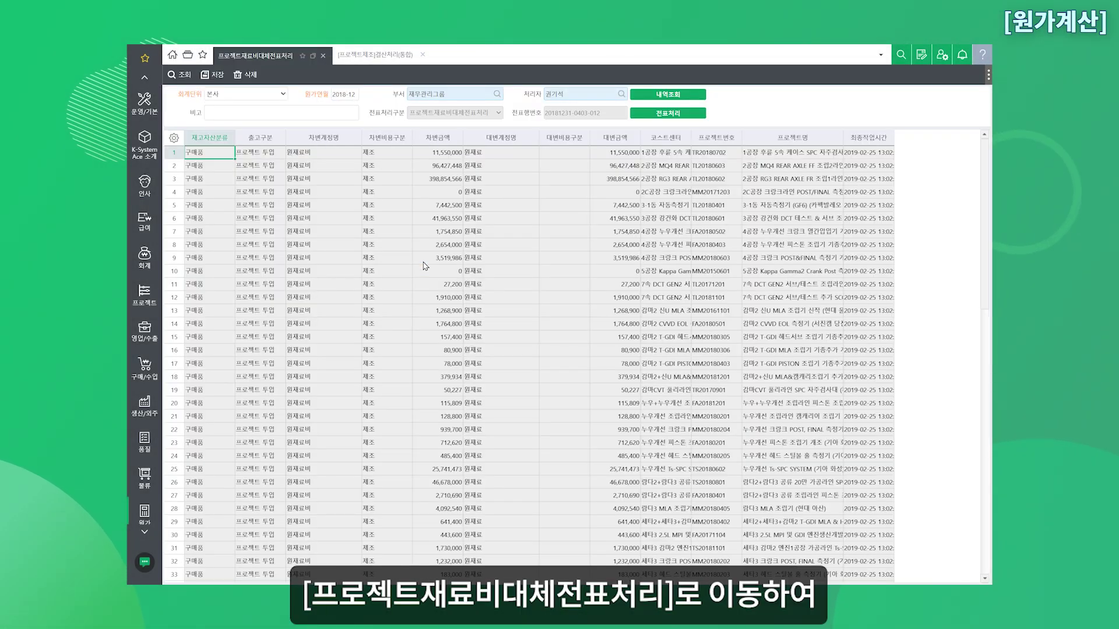
click(676, 115)
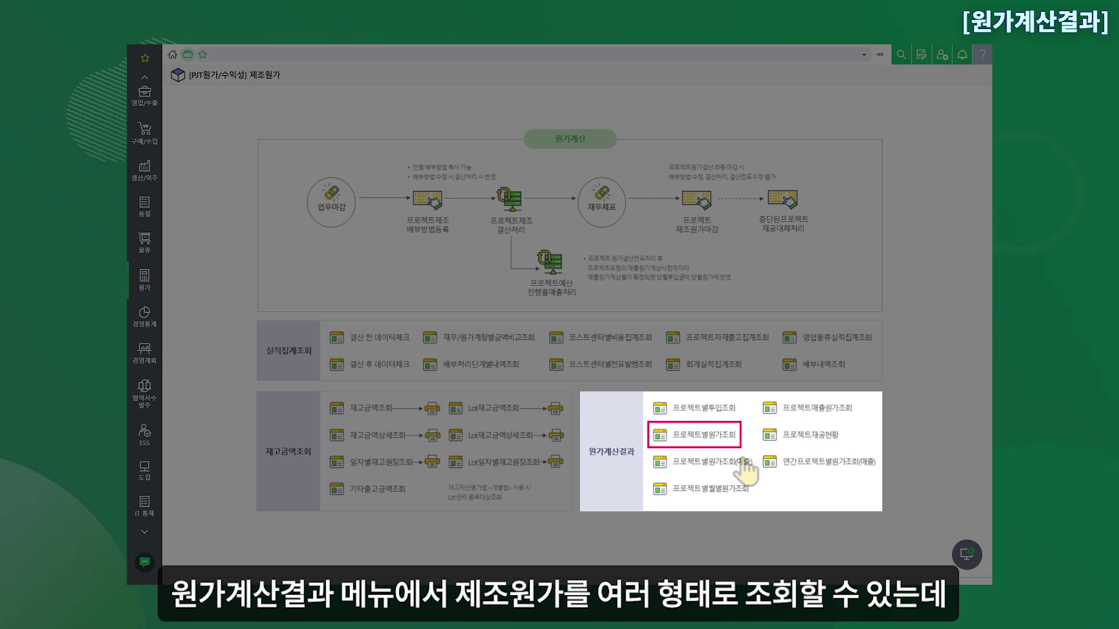
- Open 프로젝트별원가조회 and examine the 재료비 and 노무비 amounts and the cost detail of the first project
click(694, 436)
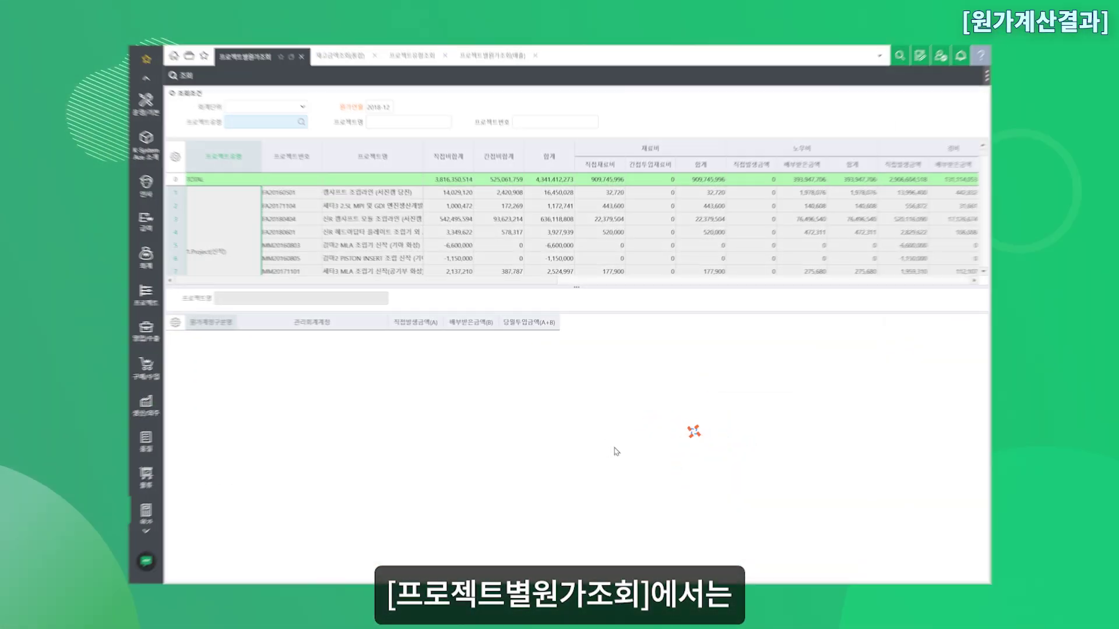
click(661, 166)
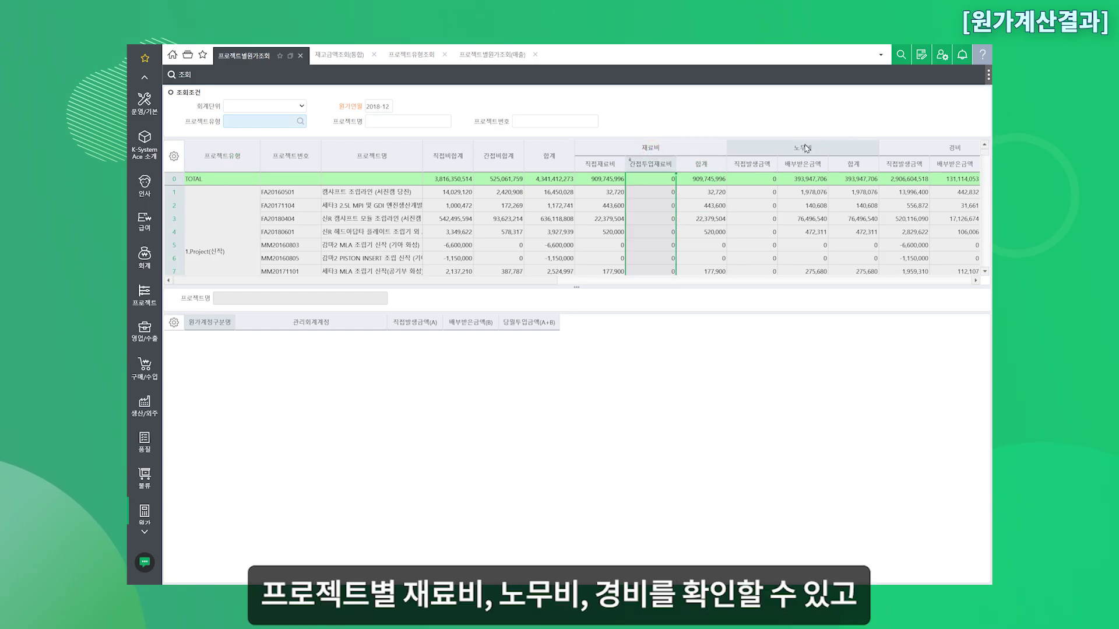
click(802, 164)
mouse_move(426, 280)
mouse_down()
mouse_move(549, 298)
mouse_move(325, 197)
mouse_up()
click(327, 194)
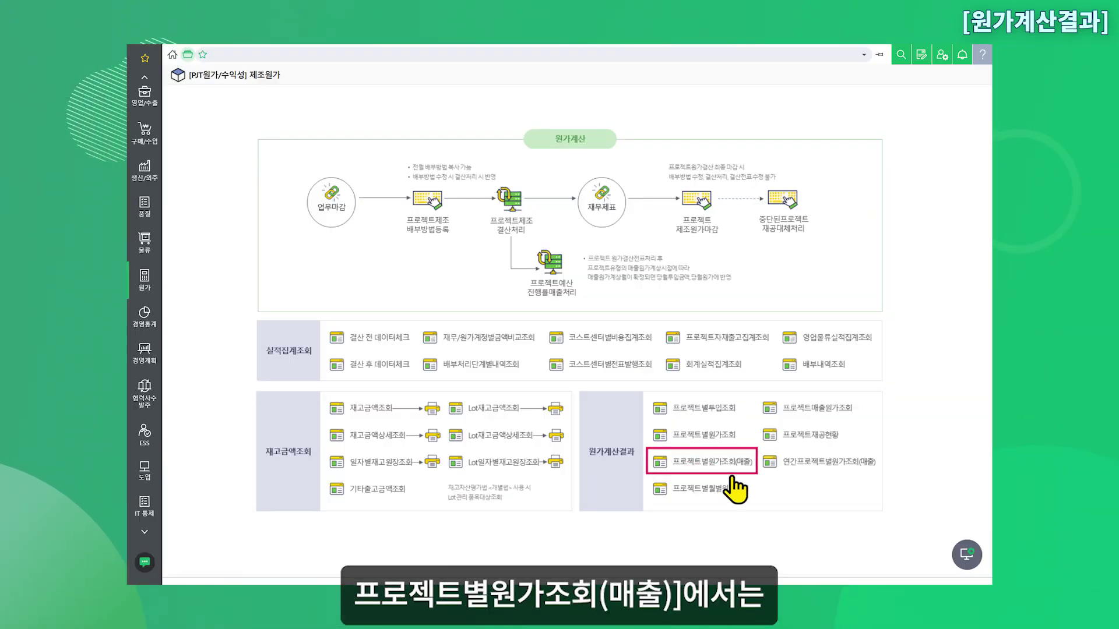
- Open 프로젝트별원가조회(매출) and examine the 매출원가(A) amounts for 전월누적, 당월 and 누적
click(701, 460)
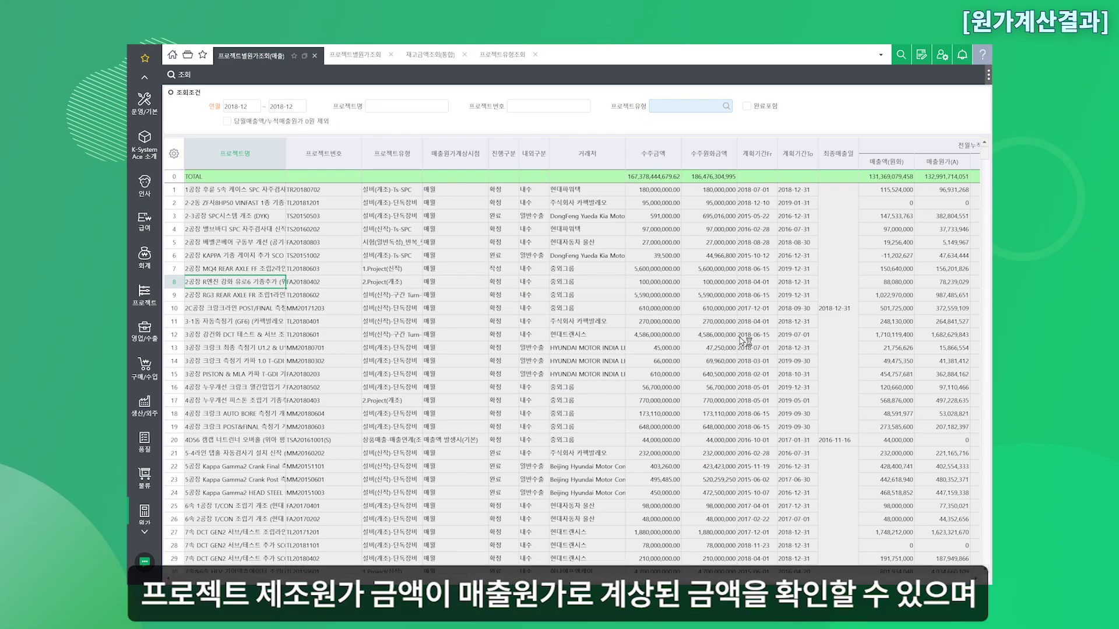
drag(458, 578, 618, 577)
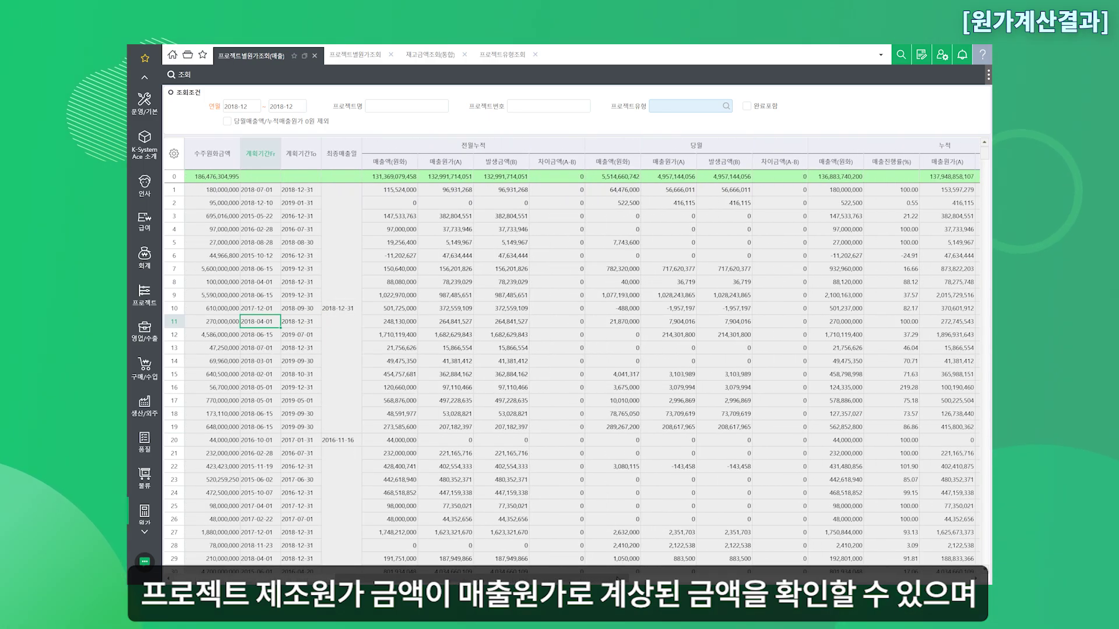
click(446, 161)
click(669, 161)
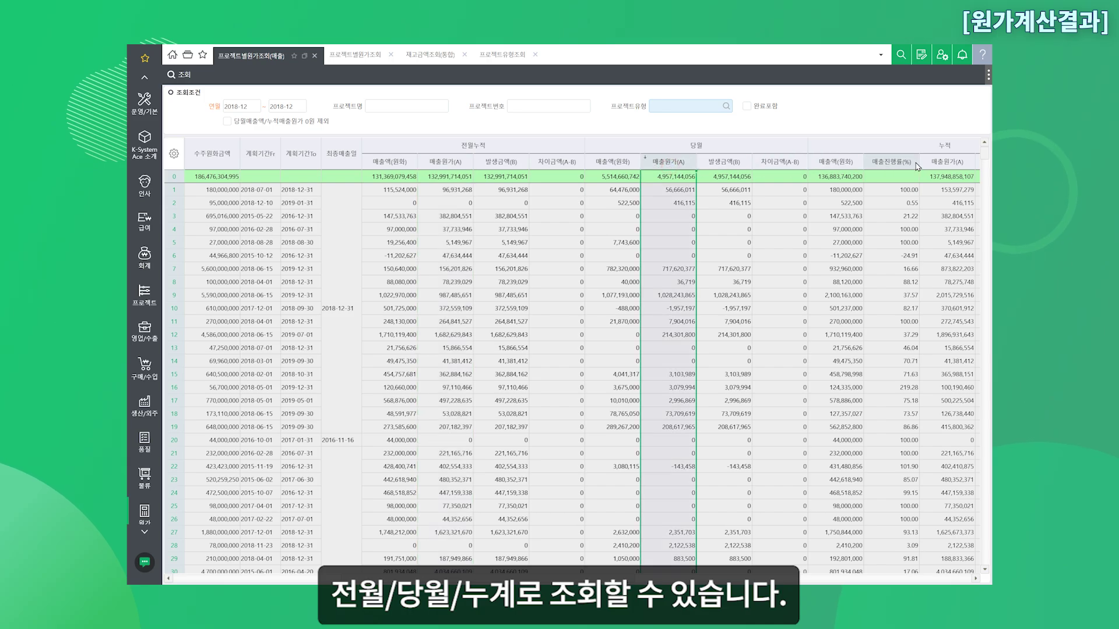
click(951, 162)
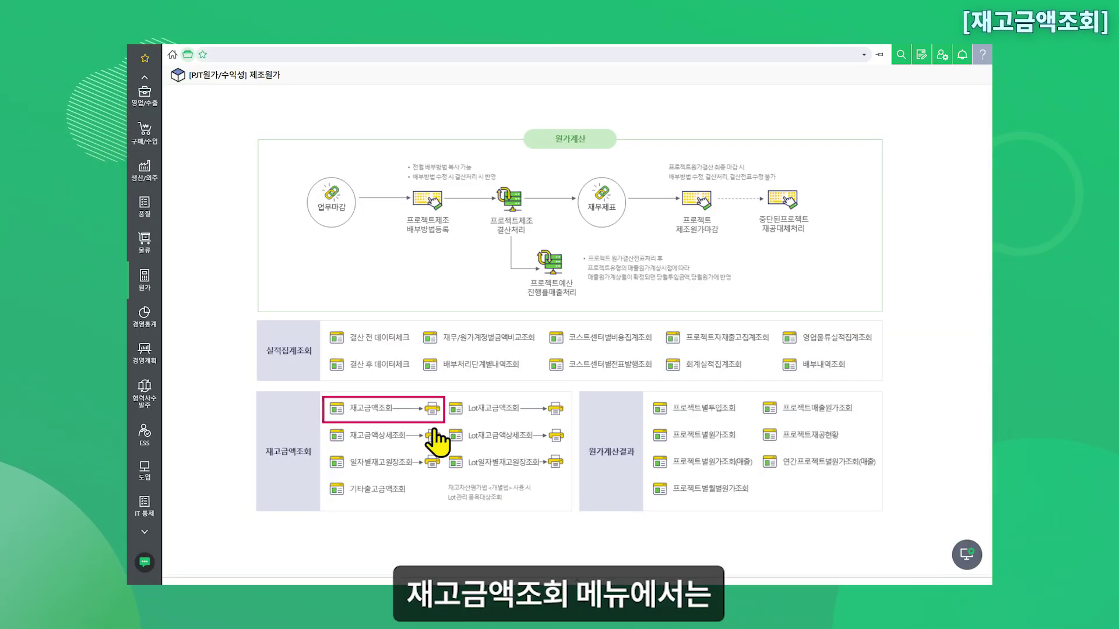
- Open 재고금액조회 and examine the items' 재고금액(C) for 2018-01 to 2018-12
click(386, 406)
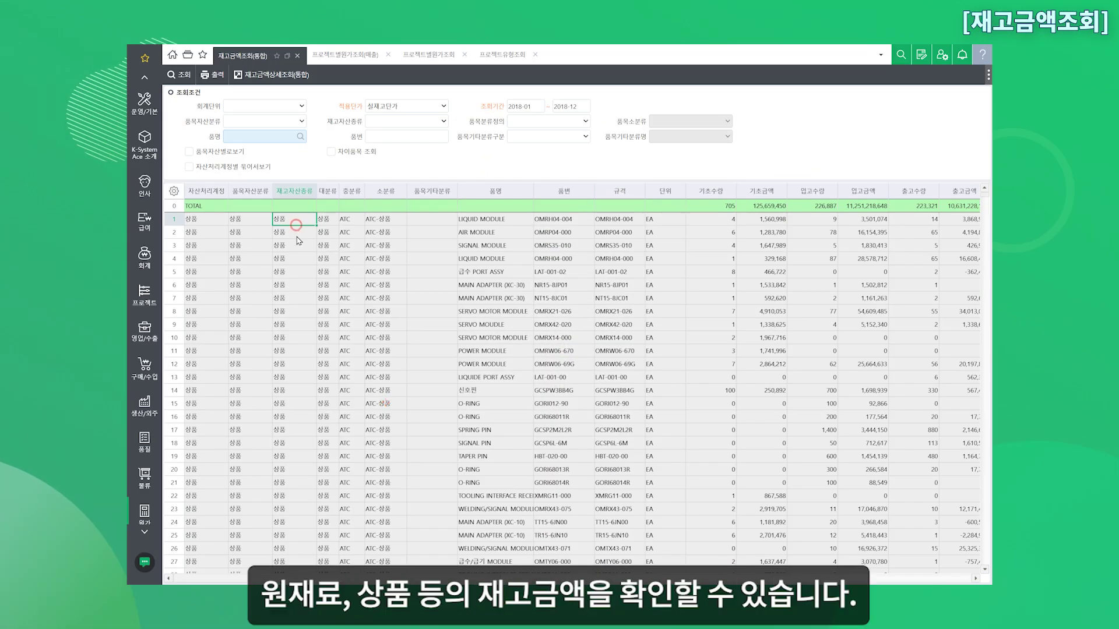
scroll(356, 479, down, 10)
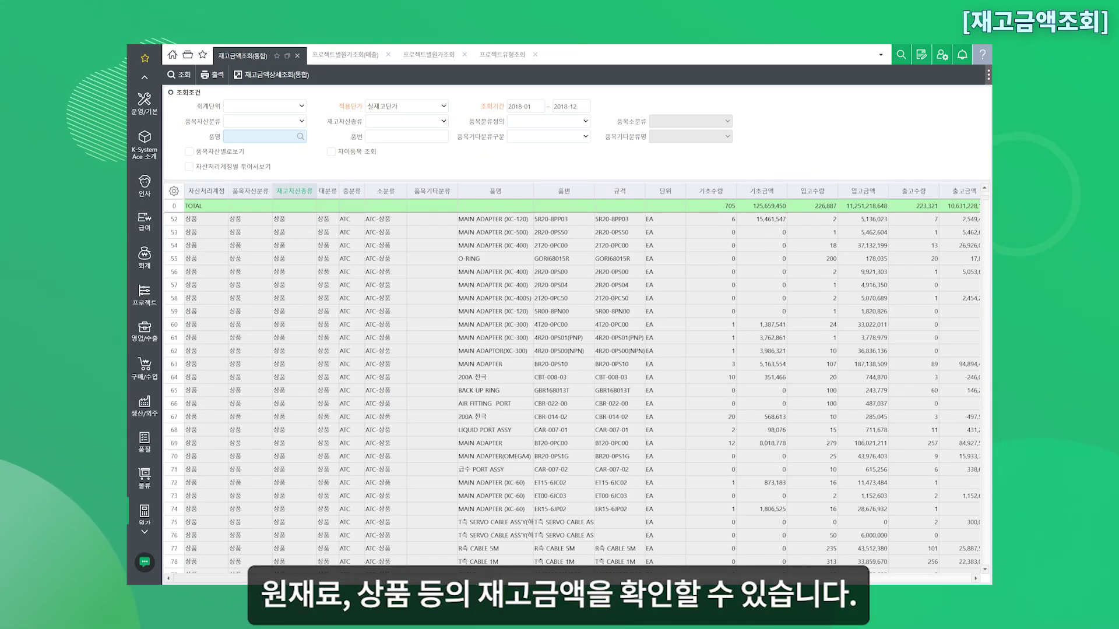
drag(379, 579, 663, 580)
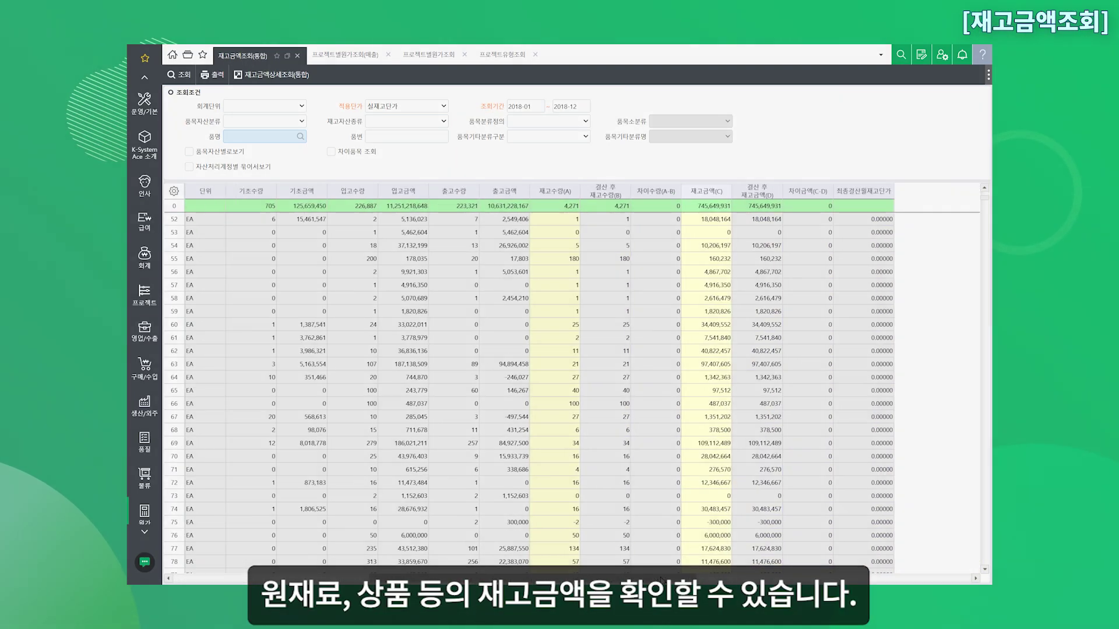
click(715, 192)
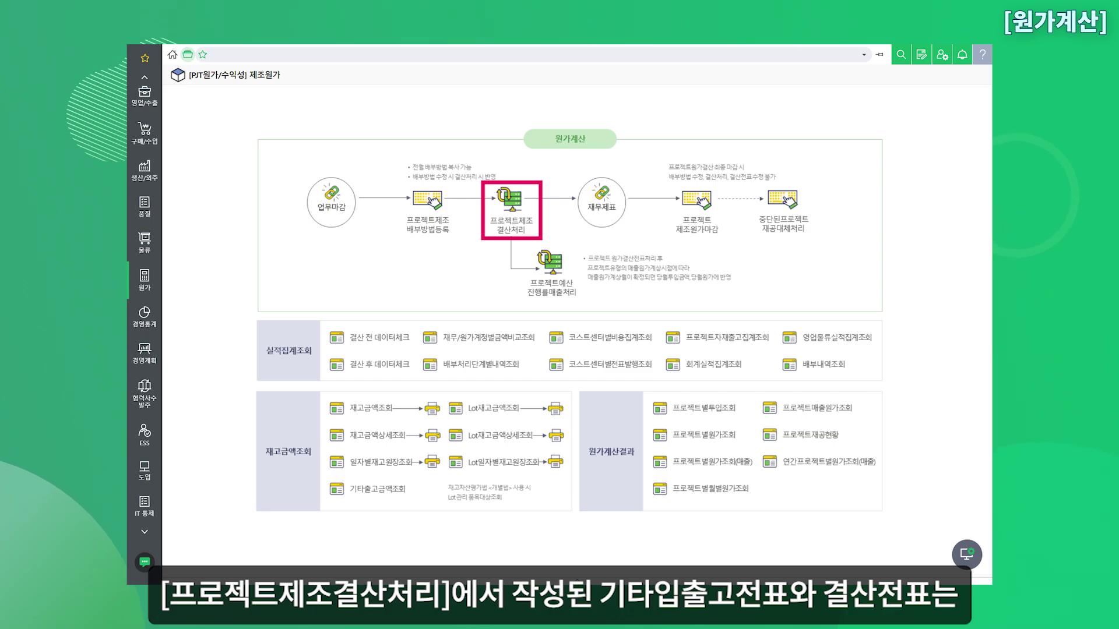
- Open 재무제표 and examine 매출원가 in the 손익계산서 and the 재고자산 balances in the 재무상태표
click(602, 204)
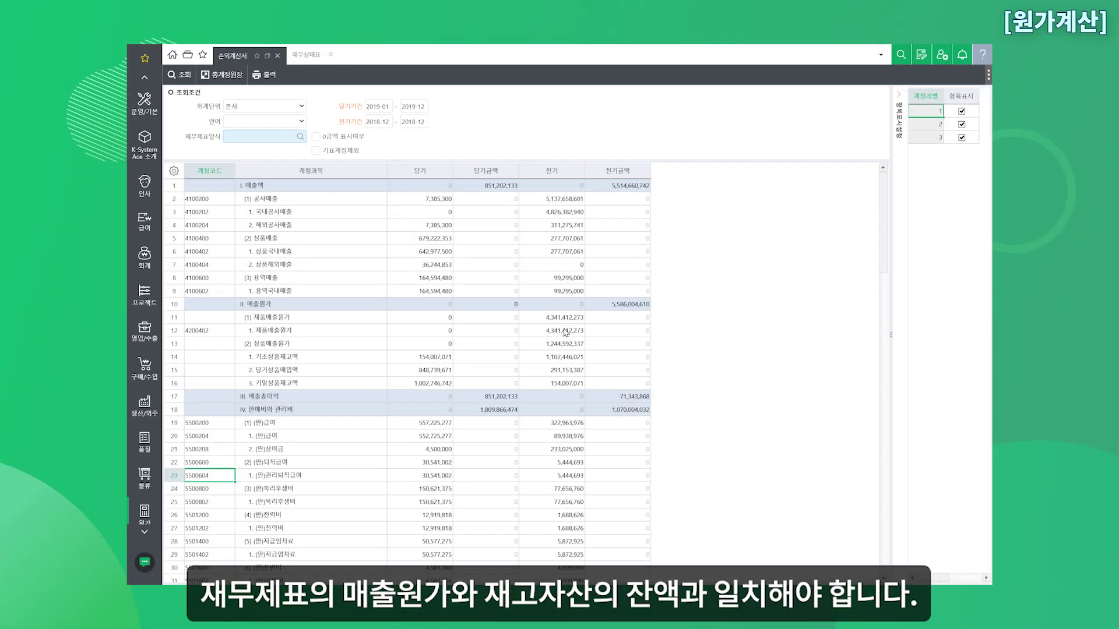
click(569, 344)
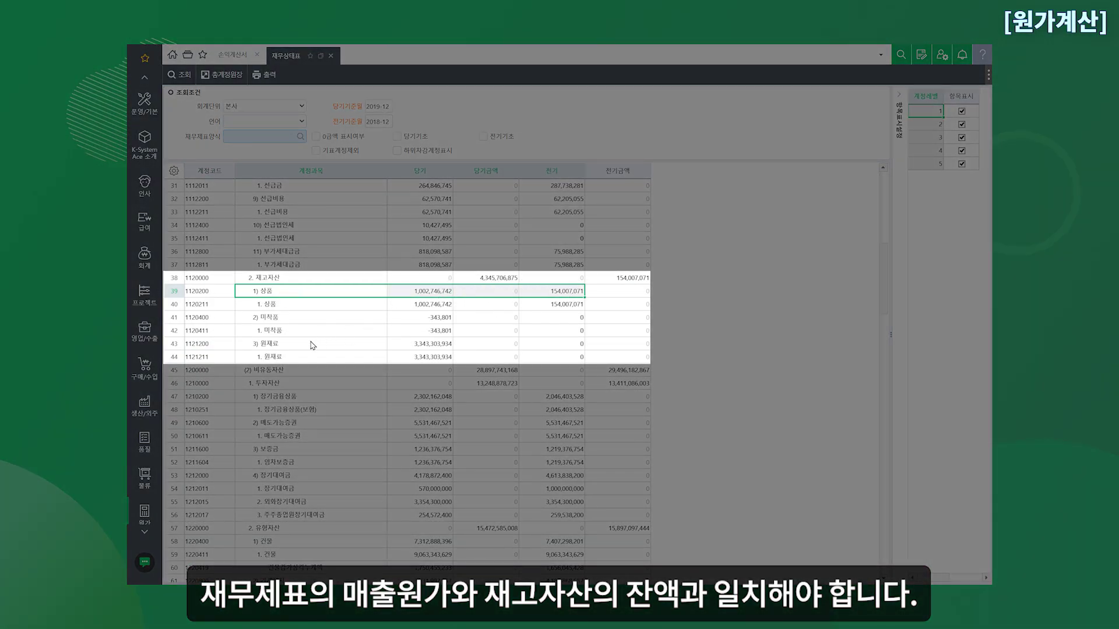
drag(313, 346, 551, 357)
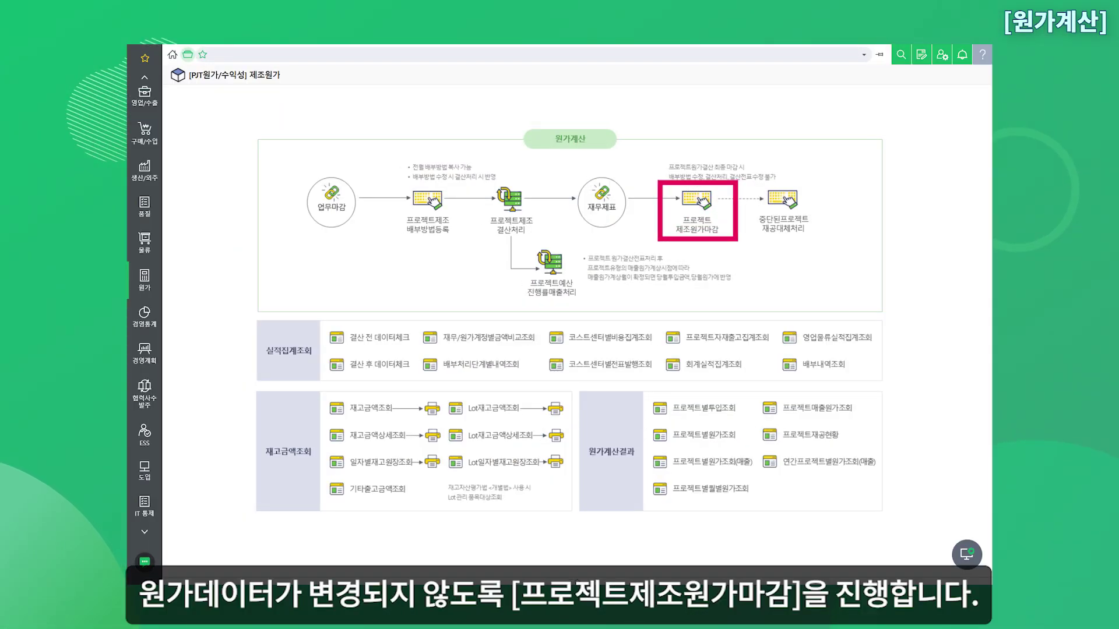
- Open 프로젝트 제조원가마감 and examine the monthly 마감여부 of 본사 for 2018
click(698, 201)
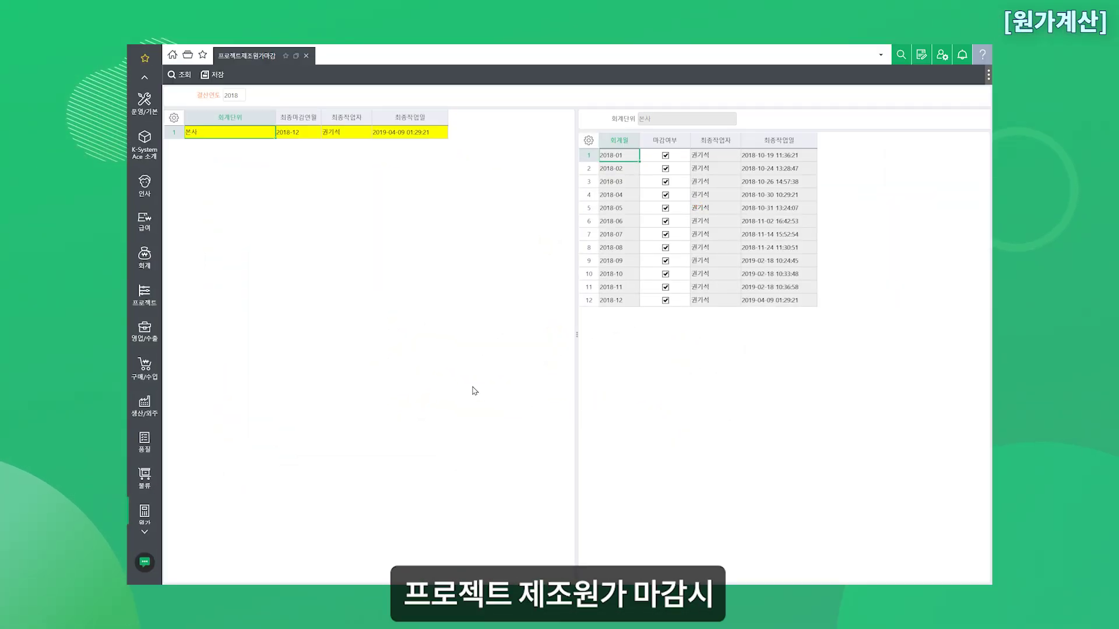
click(682, 141)
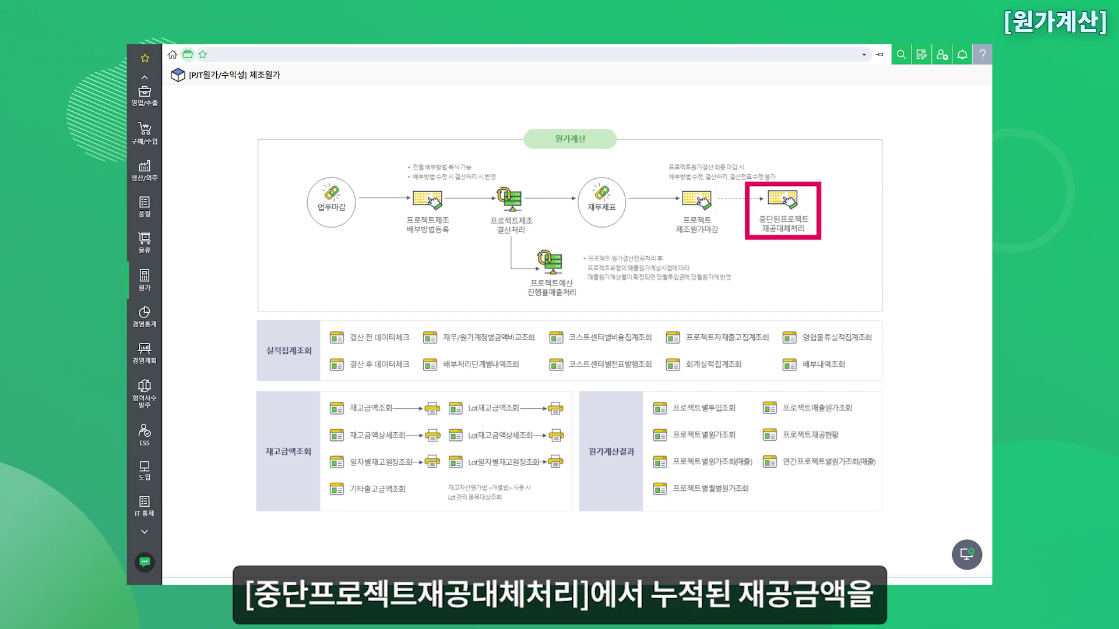
- Open 중단된프로젝트 재공대체처리 and give the project 금액계산테스트 the 대체계정(차변) 잡손실 and 차변비용구분 판관
click(781, 201)
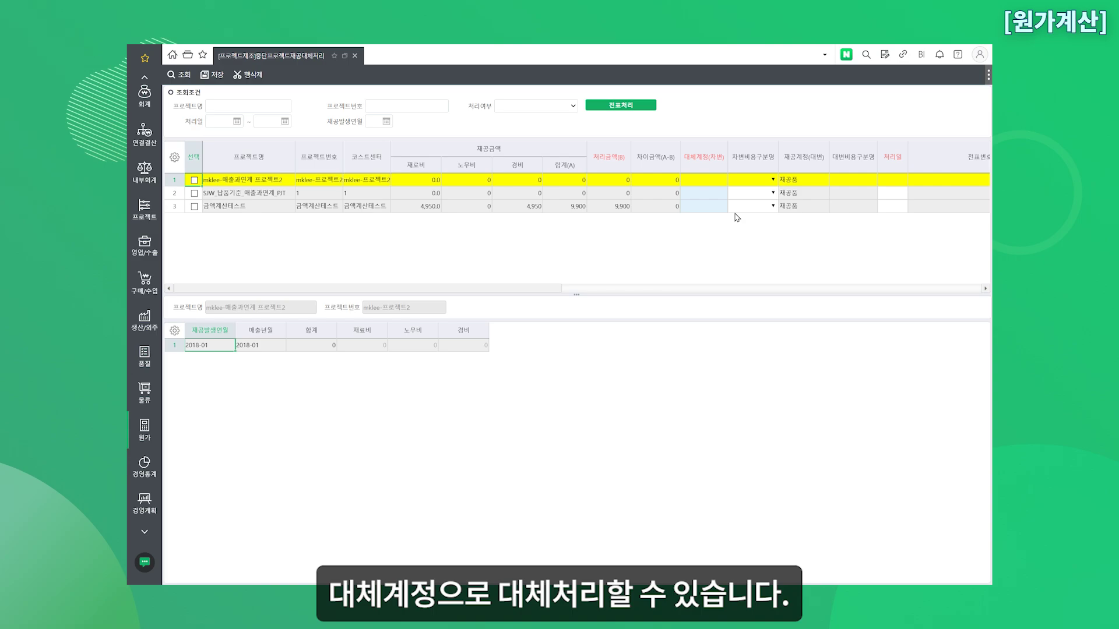
click(703, 206)
text(잡손)
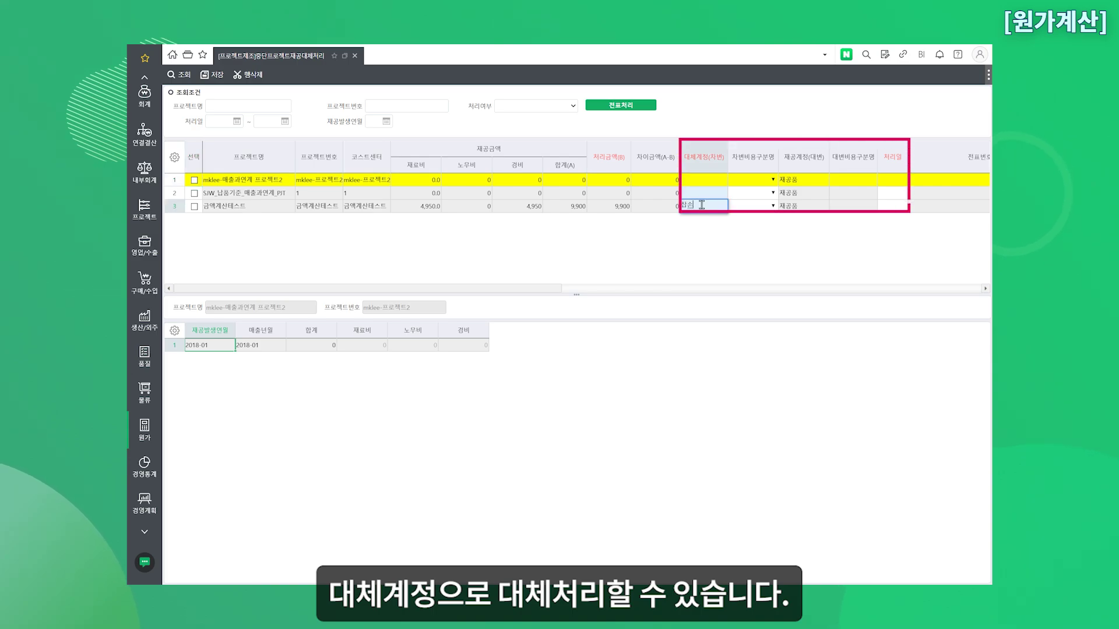
text(실)
key(Tab)
click(774, 206)
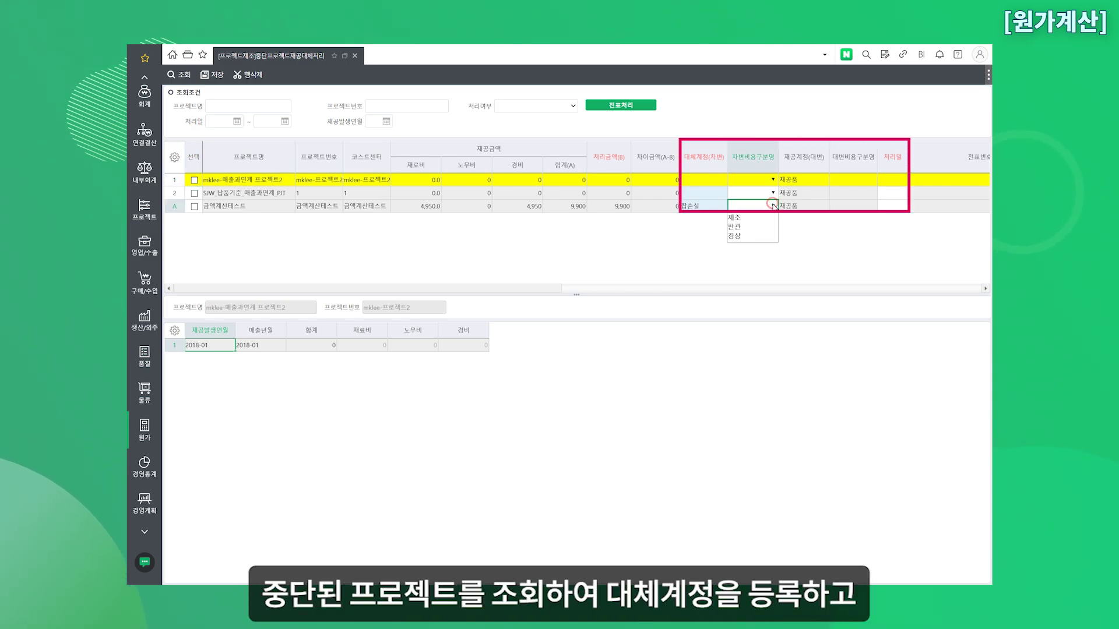
click(739, 225)
- Set the 처리일 of 금액계산테스트 to 2018-12-31 and run 전표처리 for that project only
click(893, 205)
text(2018-12-3)
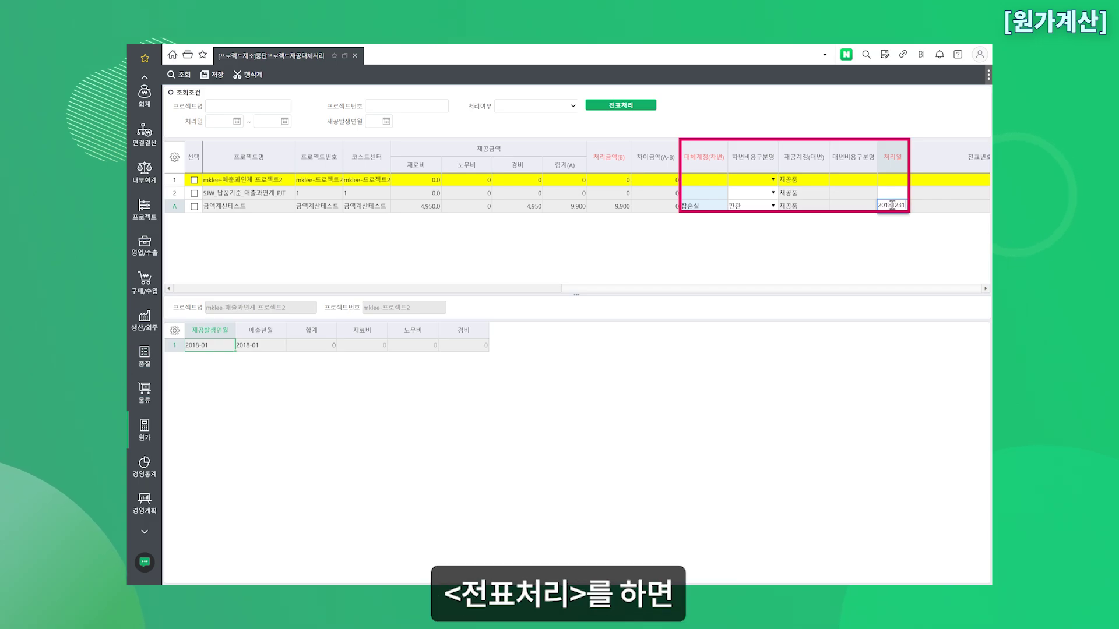
click(194, 206)
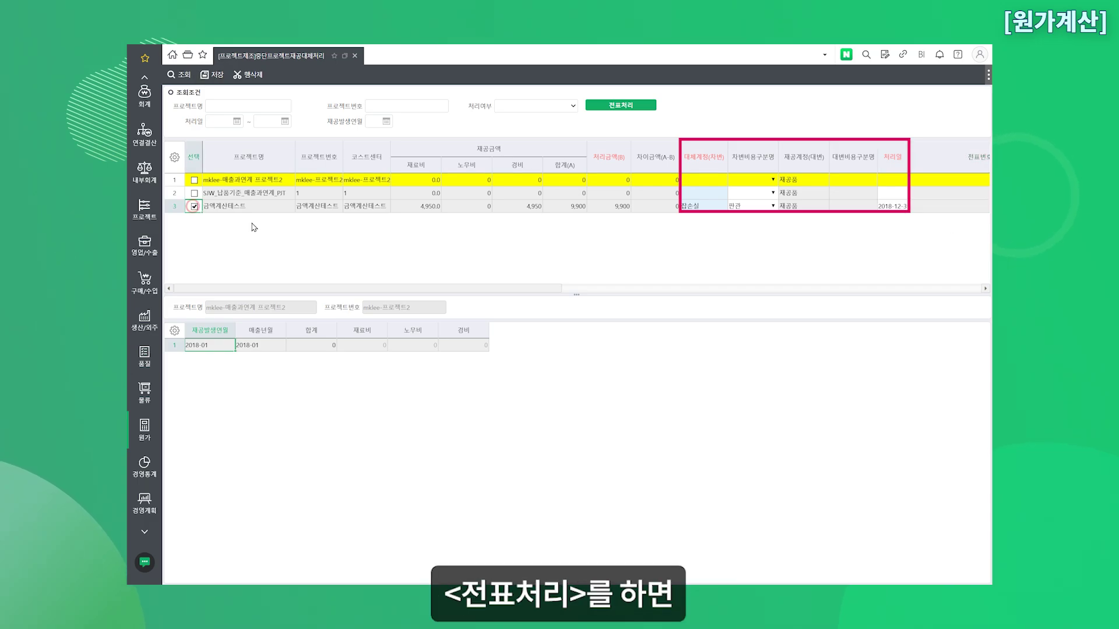
click(621, 105)
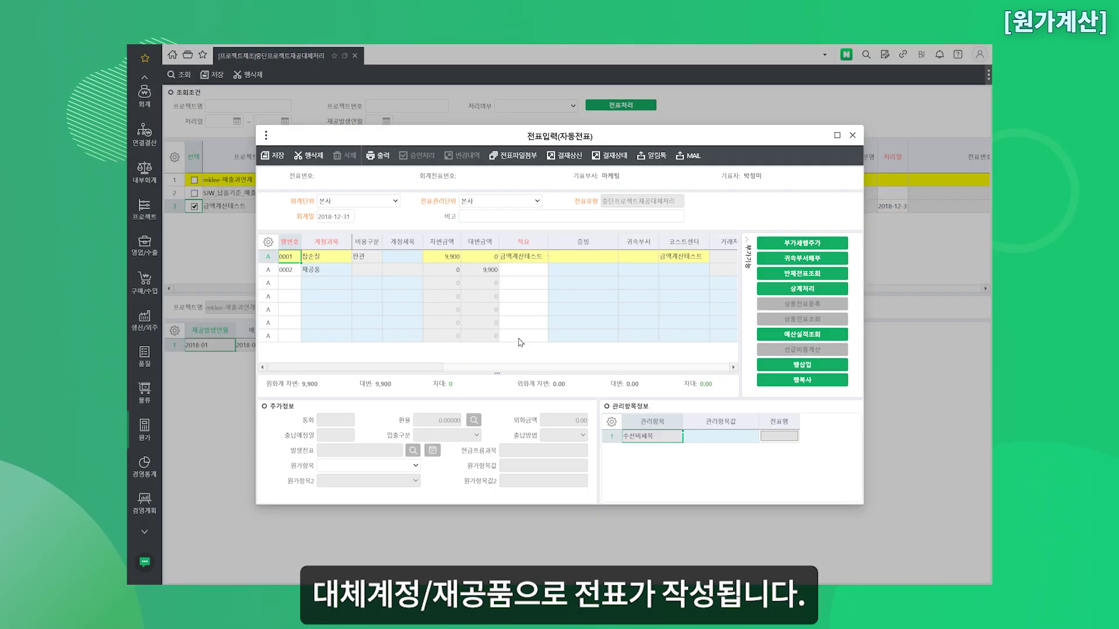